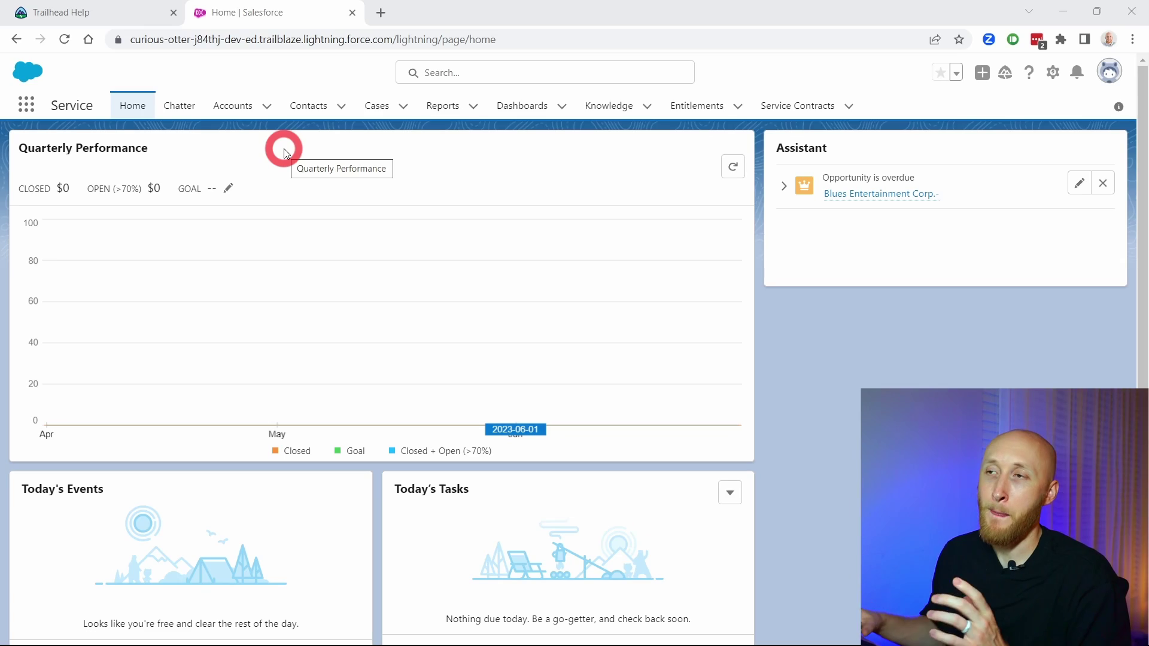
Step: Open the United Oil & Gas Corp. account from the Accounts list
left_click(233, 107)
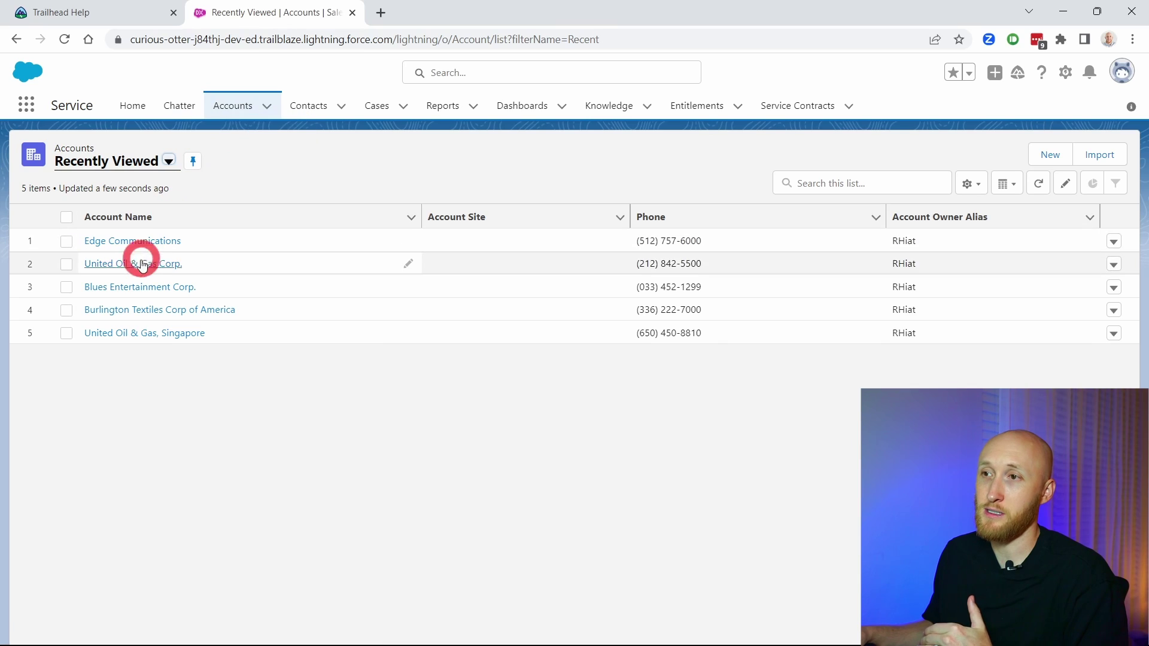
left_click(135, 264)
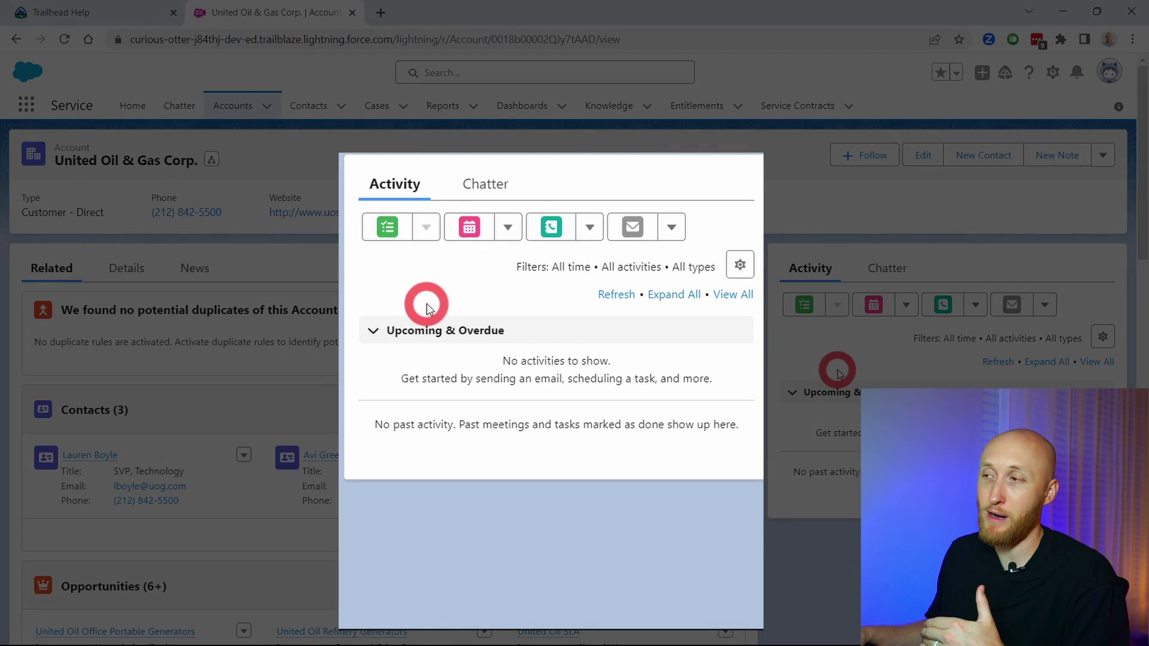
Step: Start a new account task with subject Test Reminder, due 7/10/2023
left_click(803, 305)
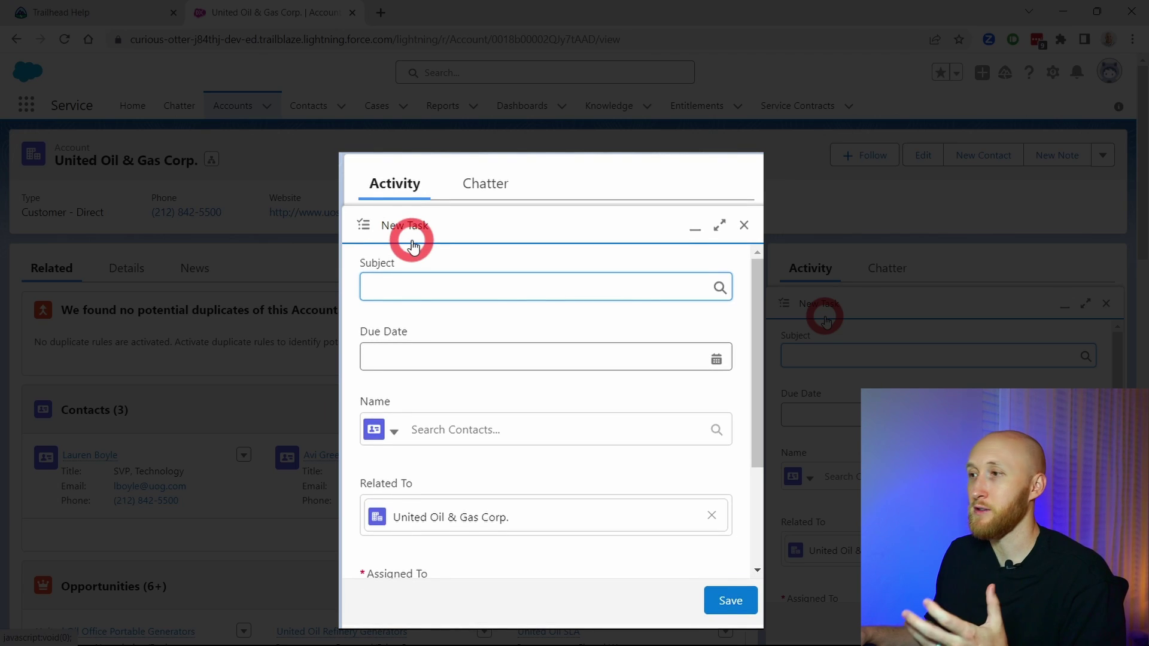
scroll(446, 284, "down", 3)
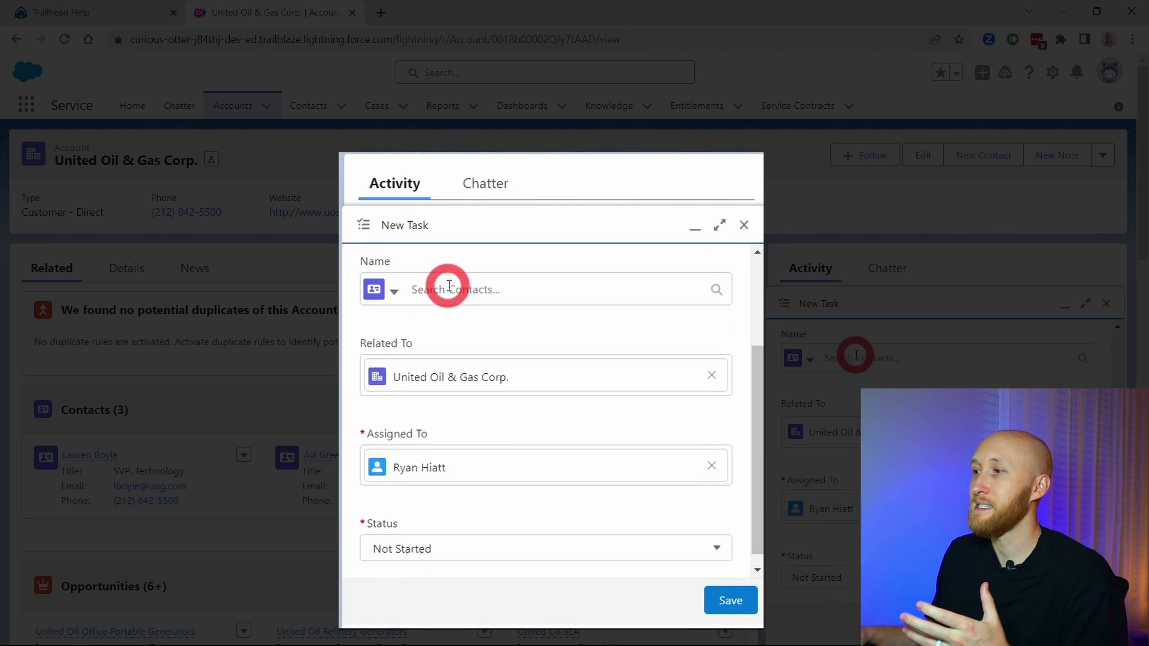
scroll(483, 362, "up", 3)
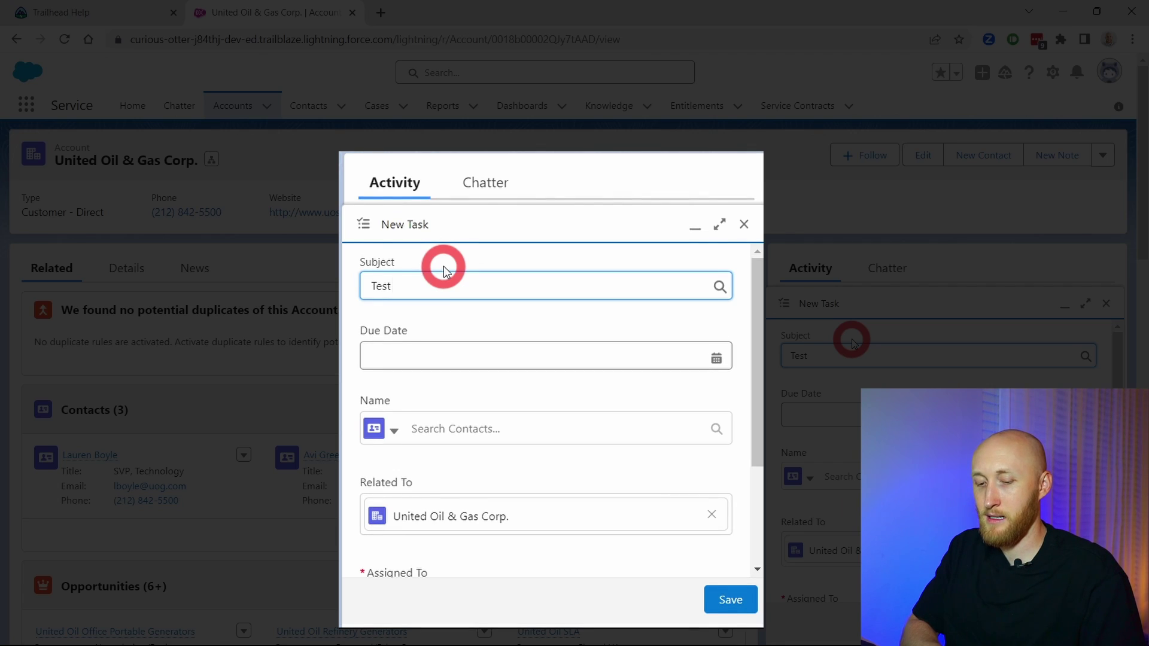
key("Tab")
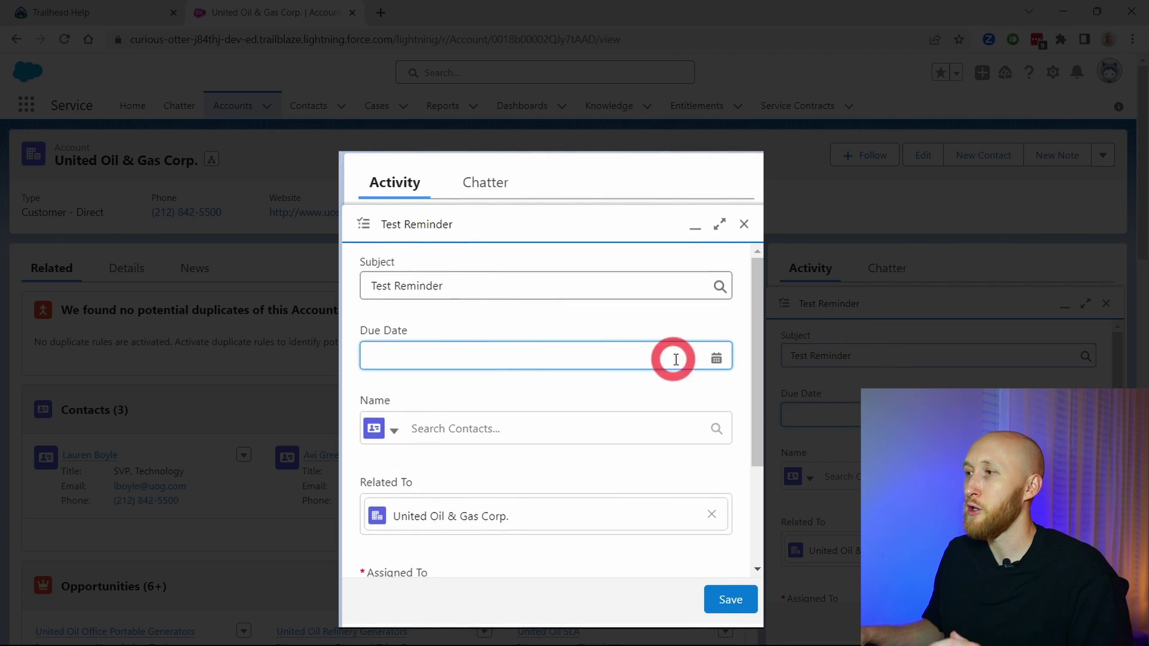
left_click(715, 358)
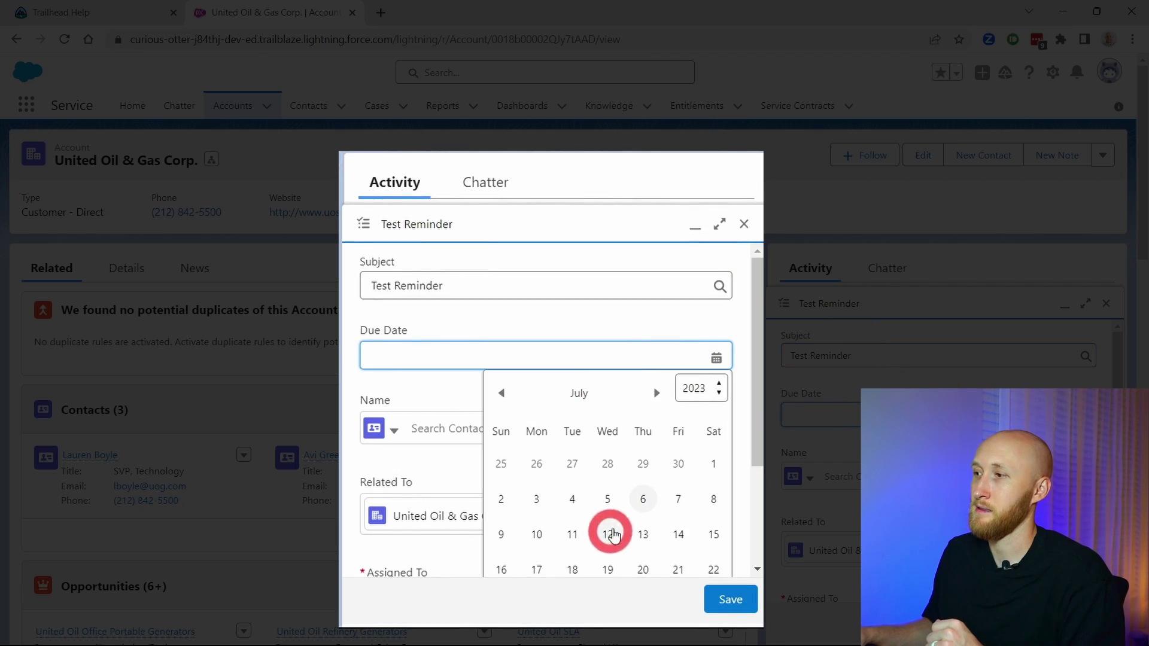
left_click(541, 534)
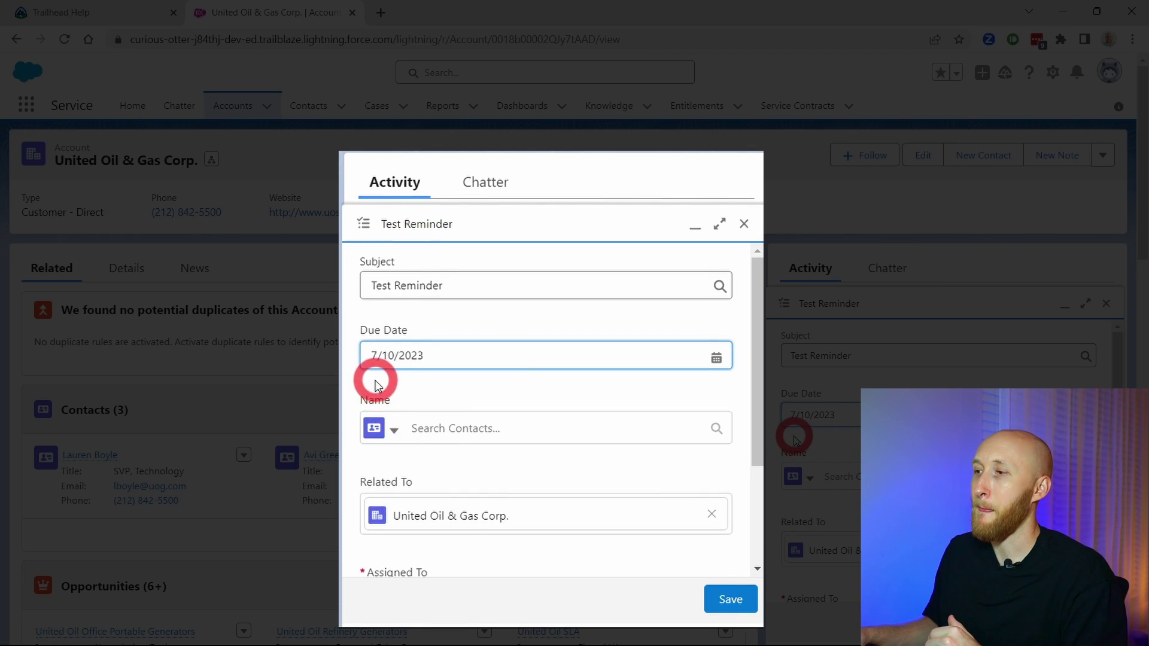
scroll(377, 368, "down", 3)
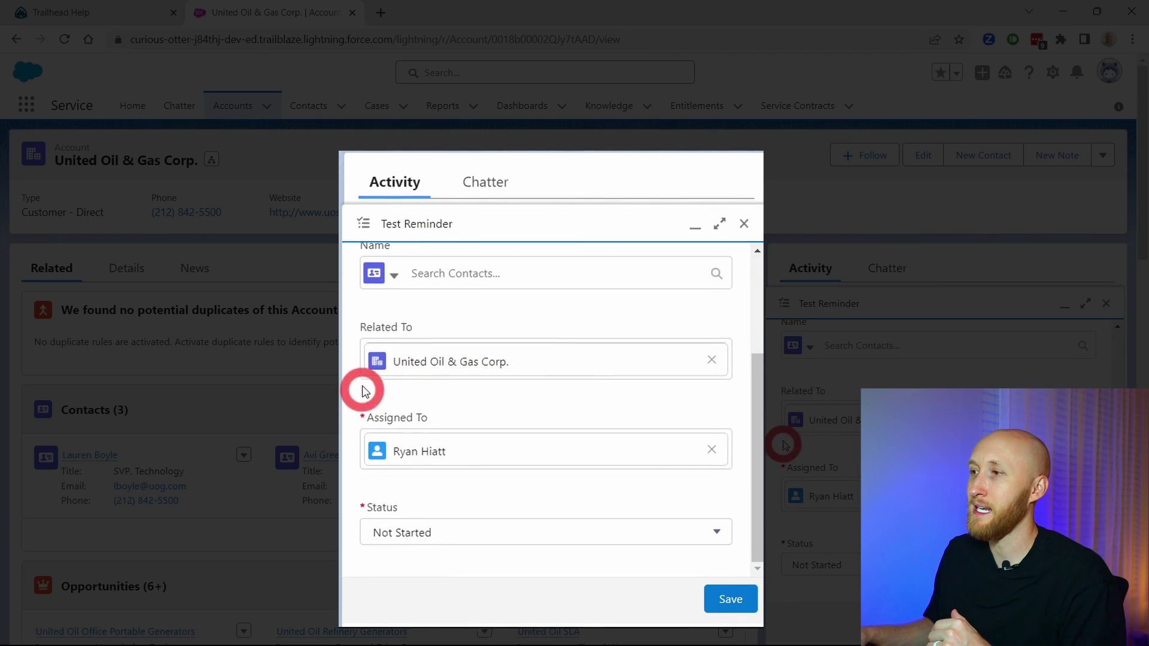
scroll(362, 337, "up", 3)
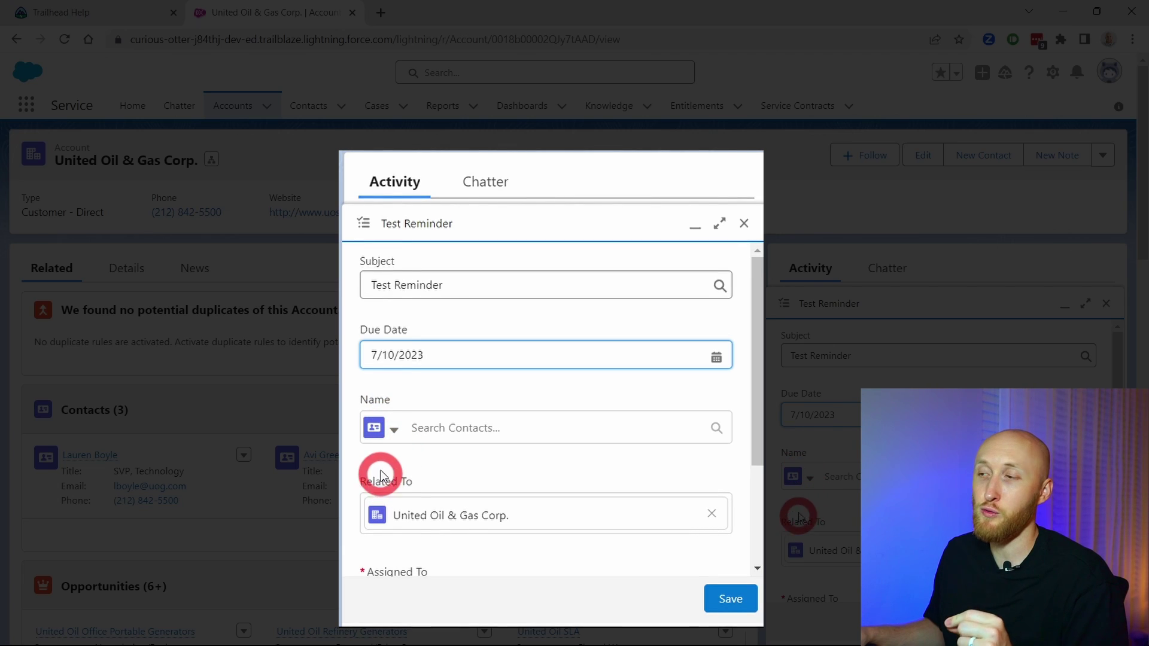
Step: Check the contact or lead record types for the task's Name field
left_click(392, 429)
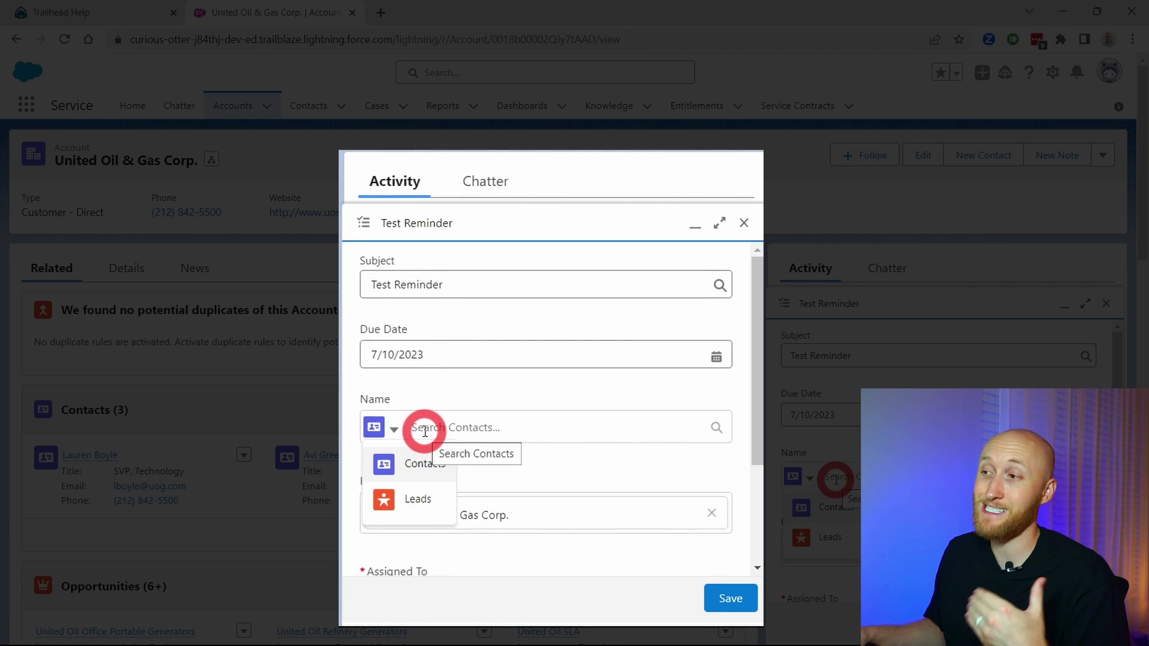
left_click(417, 389)
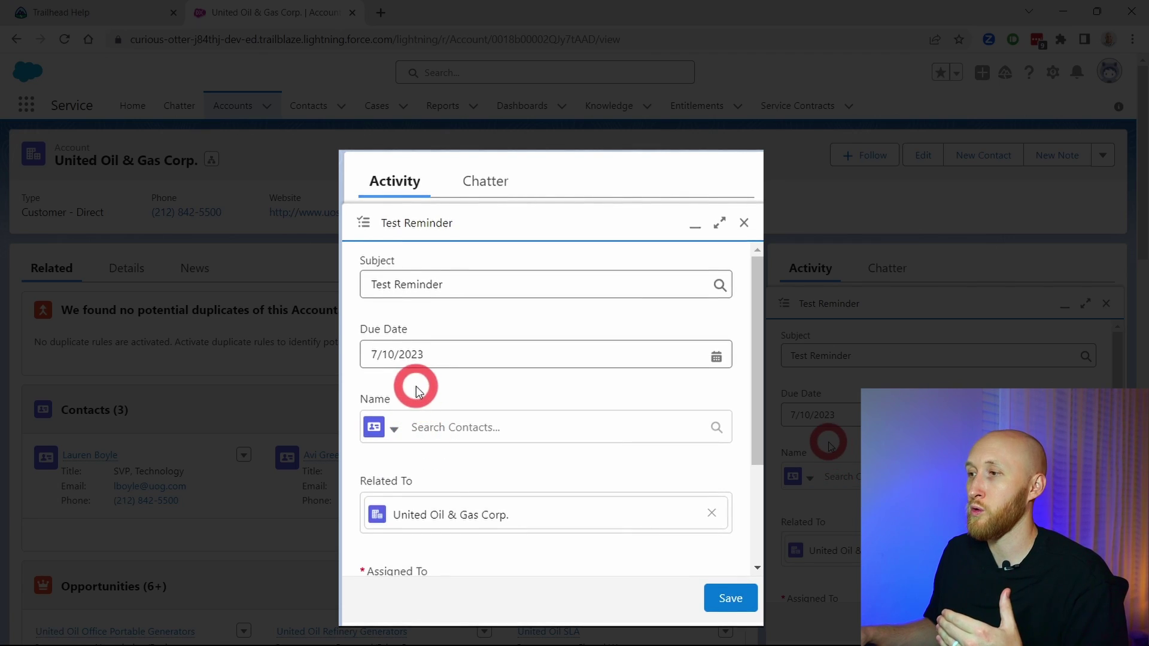
scroll(407, 383, "down", 3)
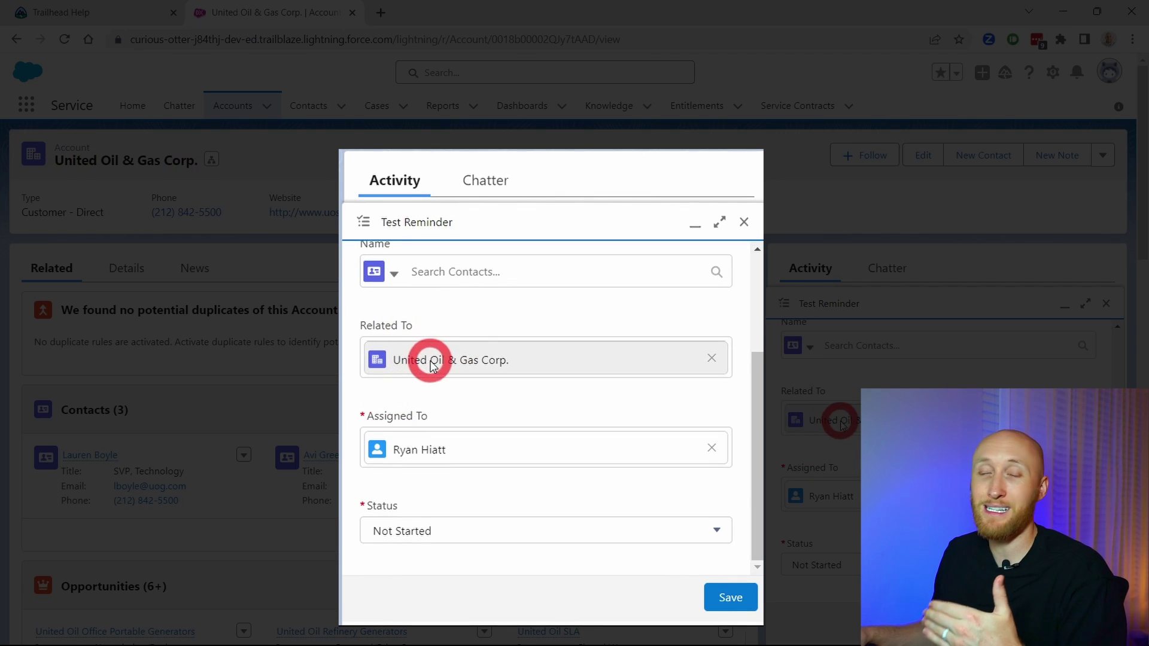
Step: Clear the Related To account and browse its record types, keeping Accounts selected
left_click(712, 359)
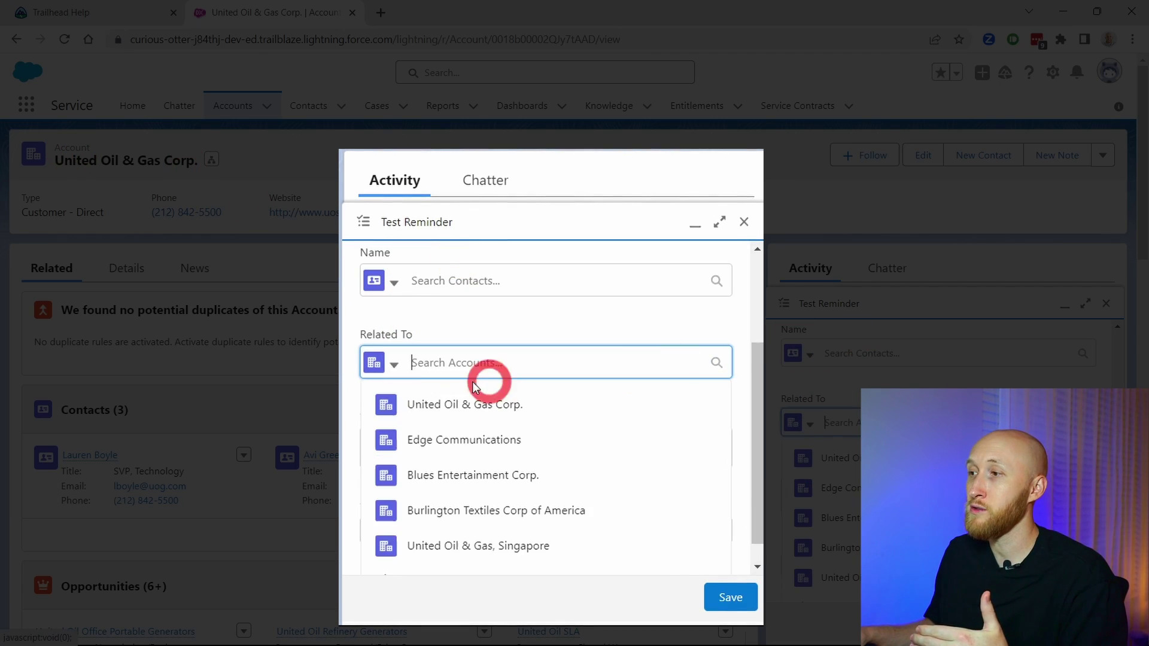
left_click(377, 365)
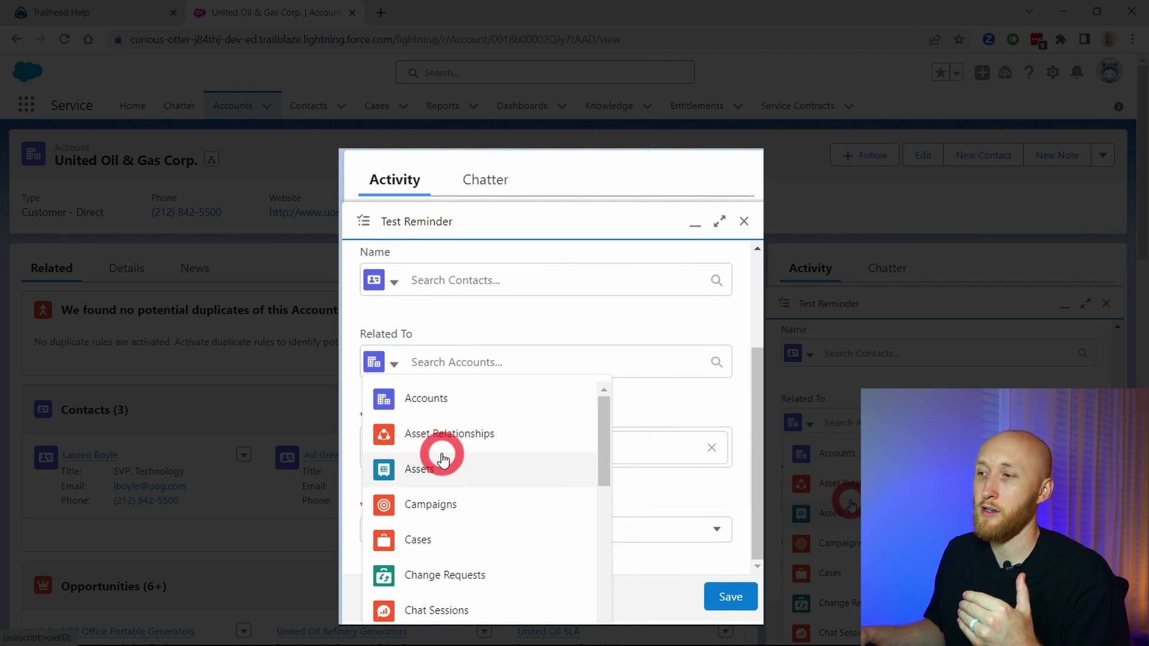
mouse_move(605, 437)
left_mouse_down()
mouse_move(539, 482)
mouse_move(607, 453)
left_mouse_up()
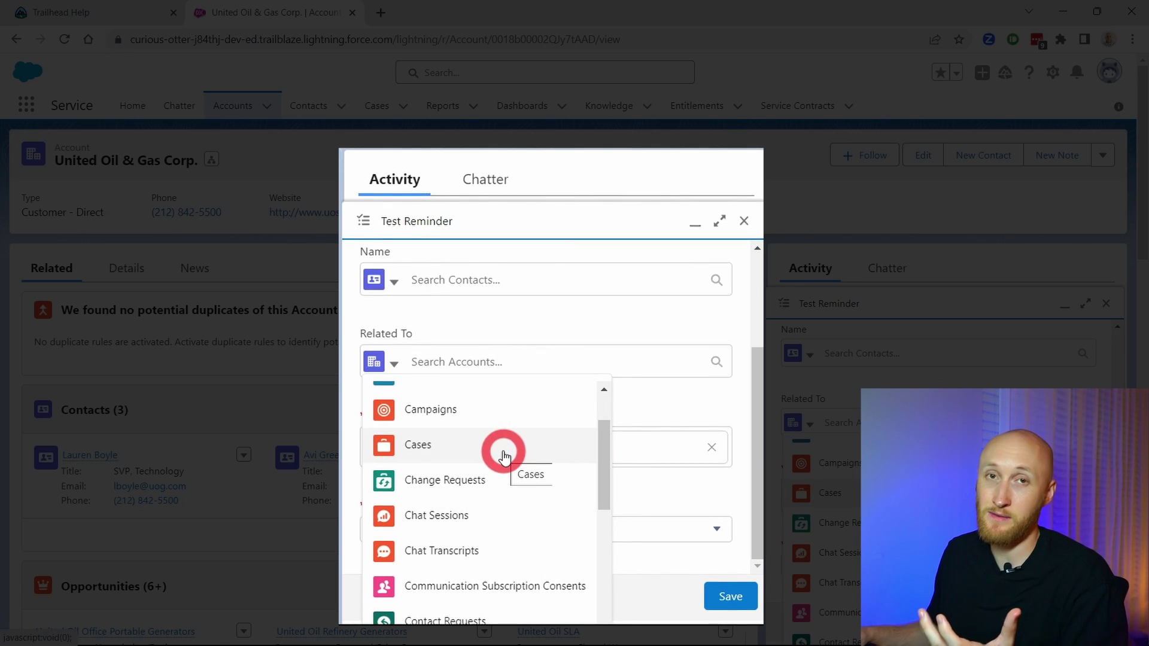
left_click(440, 328)
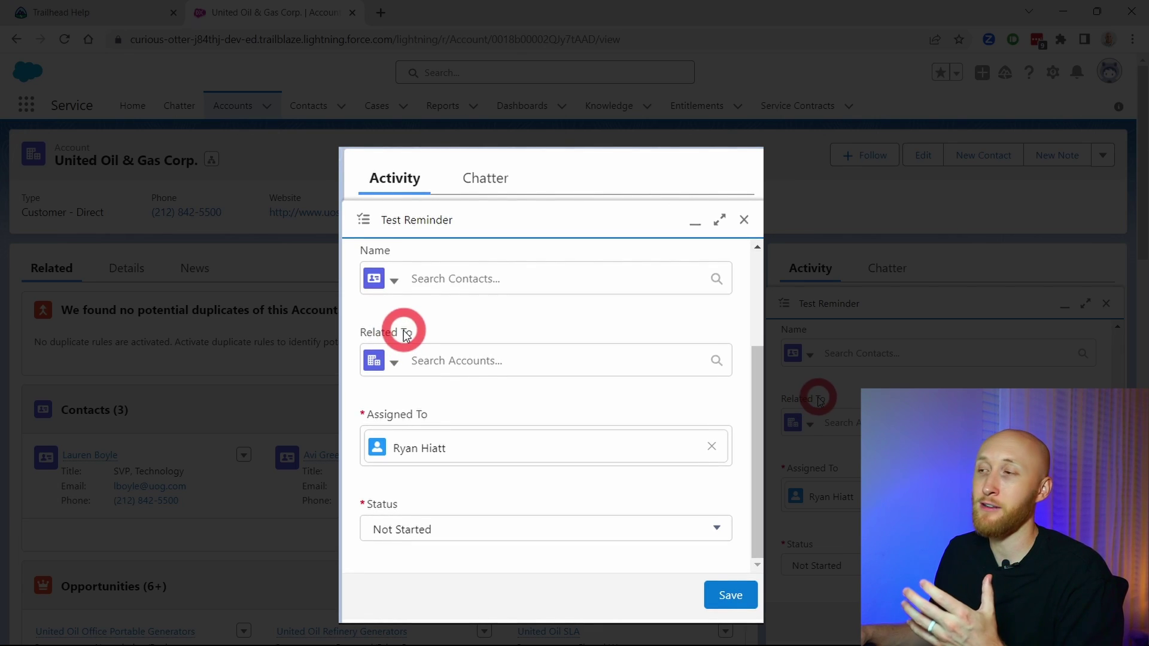
left_click(422, 280)
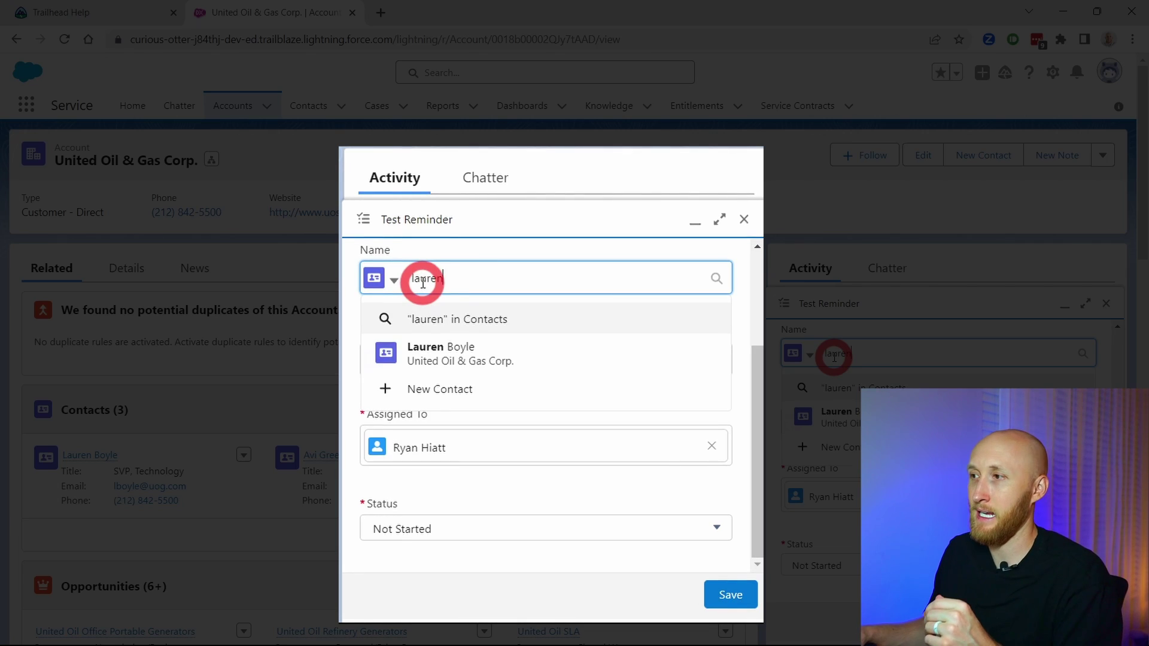
Step: Attach the matching contact, relate United Oil & Gas Corp., keep Not Started, and save
left_click(413, 354)
left_click(457, 375)
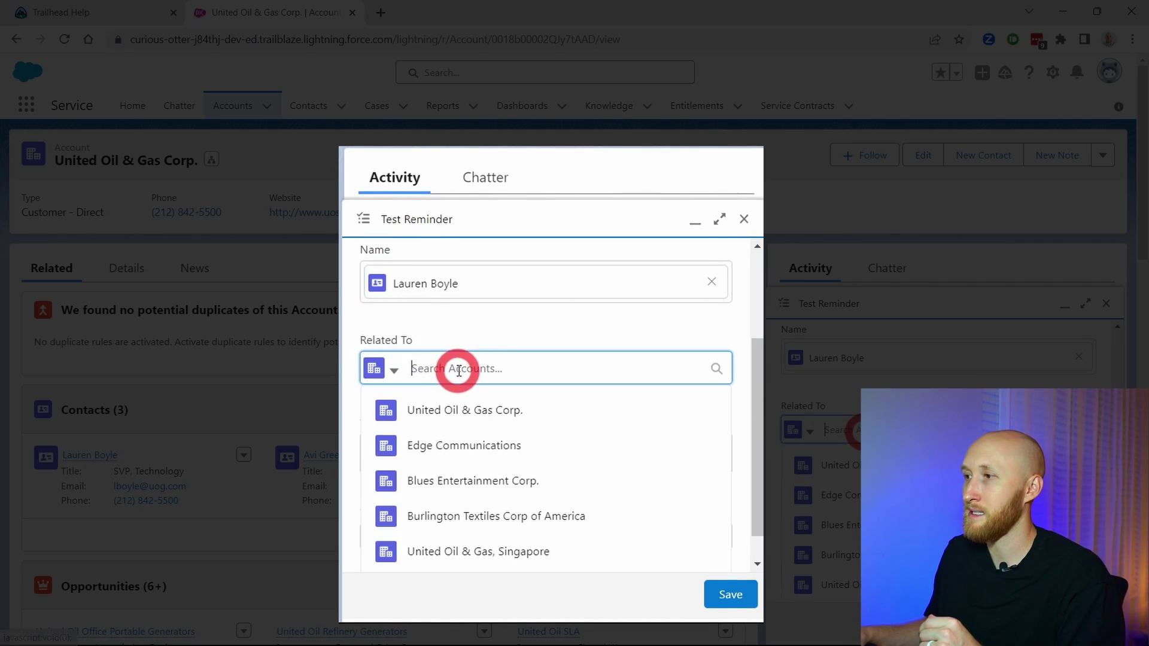
left_click(437, 409)
left_click(371, 325)
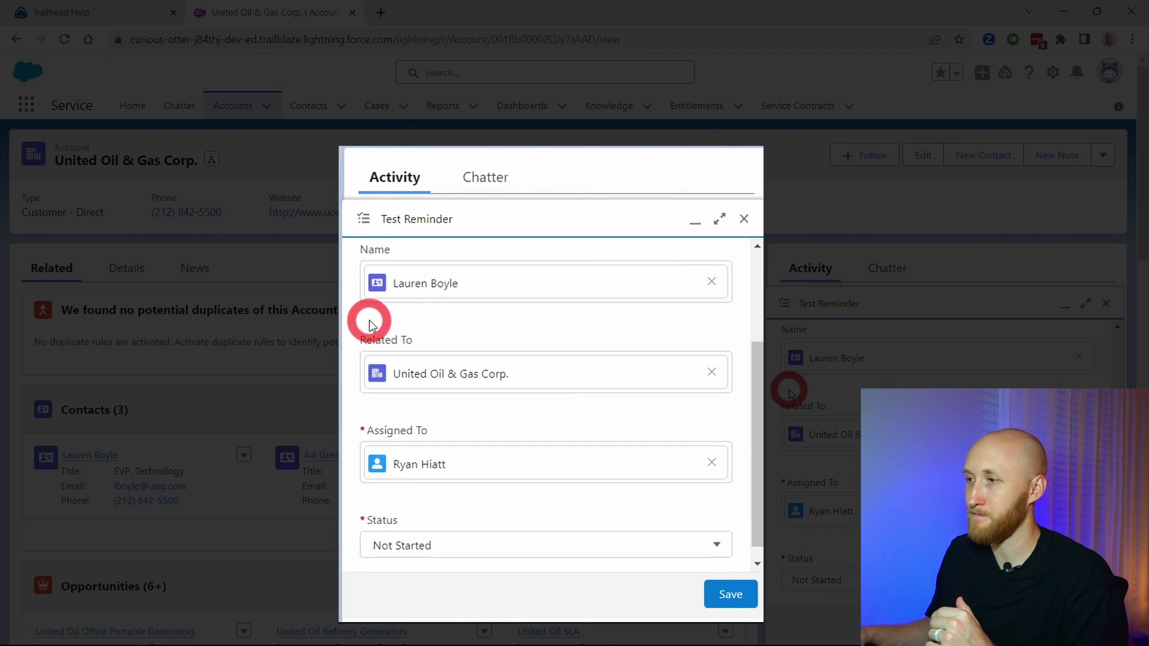
scroll(369, 323, "down", 1)
left_click(402, 528)
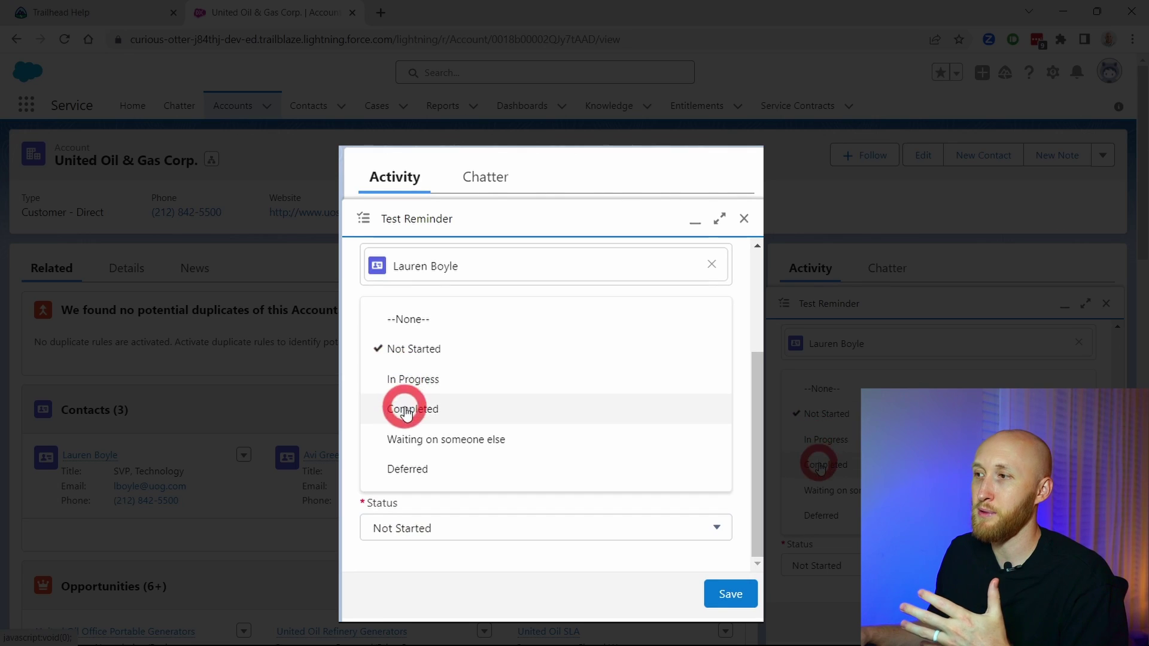
left_click(344, 442)
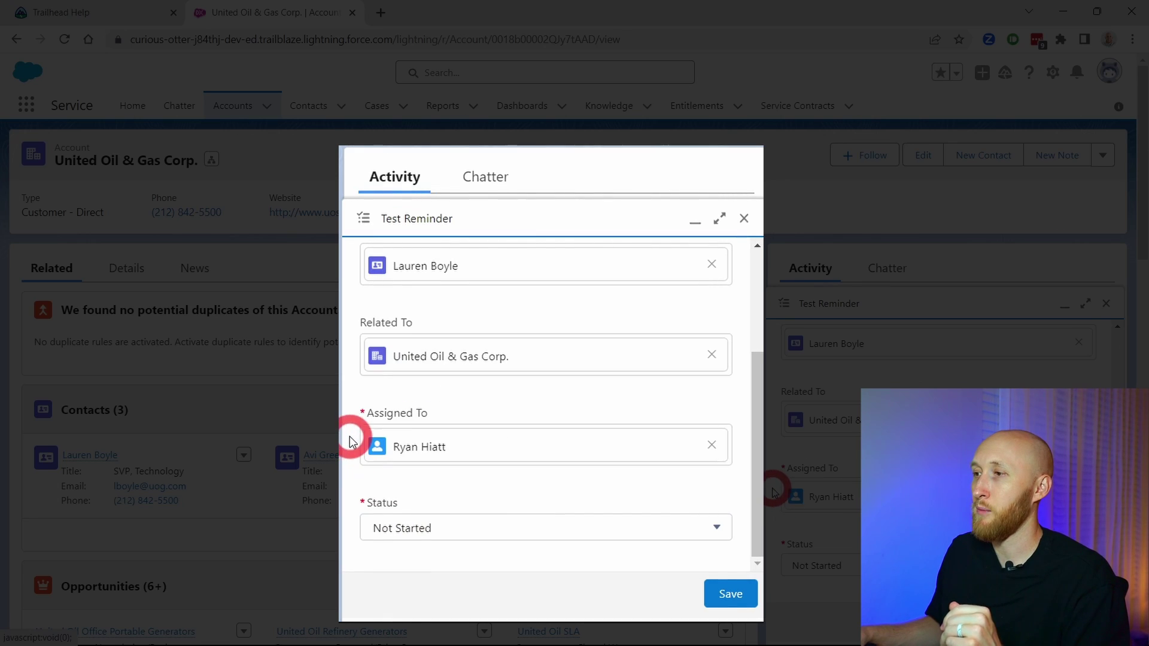
left_click(728, 596)
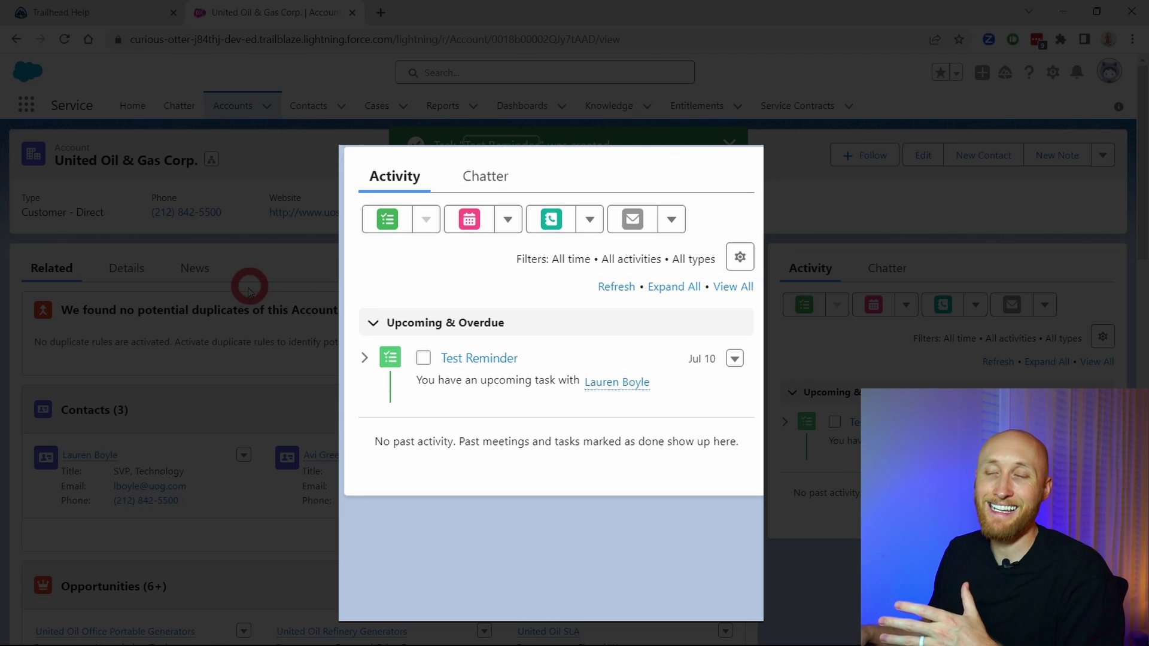
Step: View the account's details such as owner, account number and industry
left_click(119, 268)
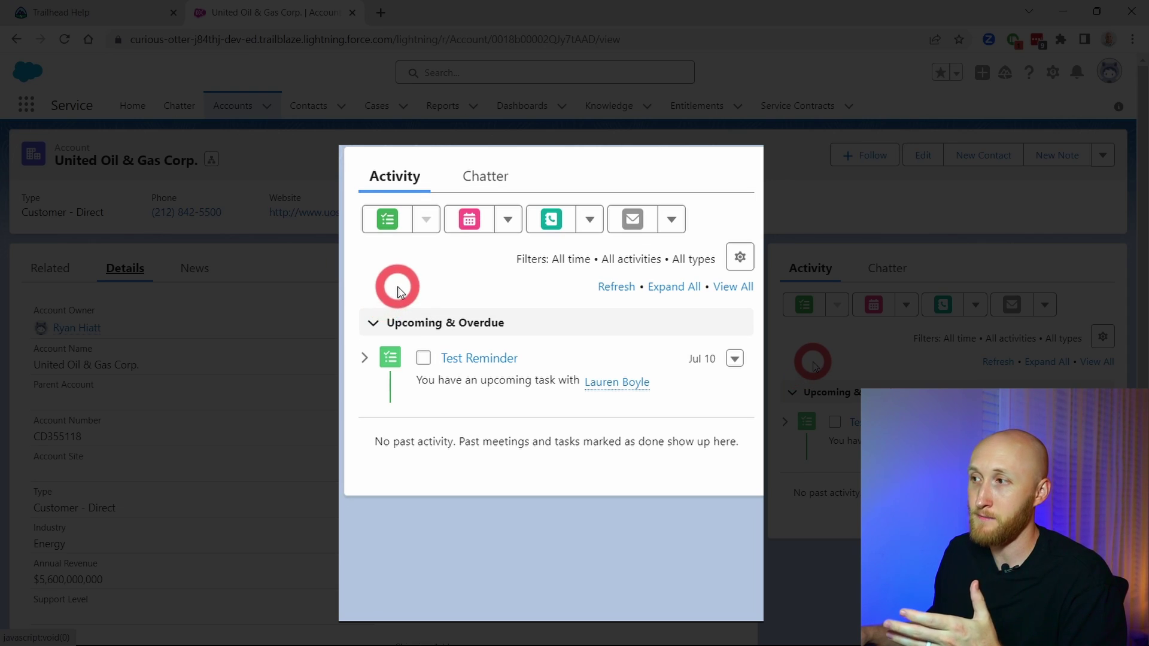
left_click(552, 222)
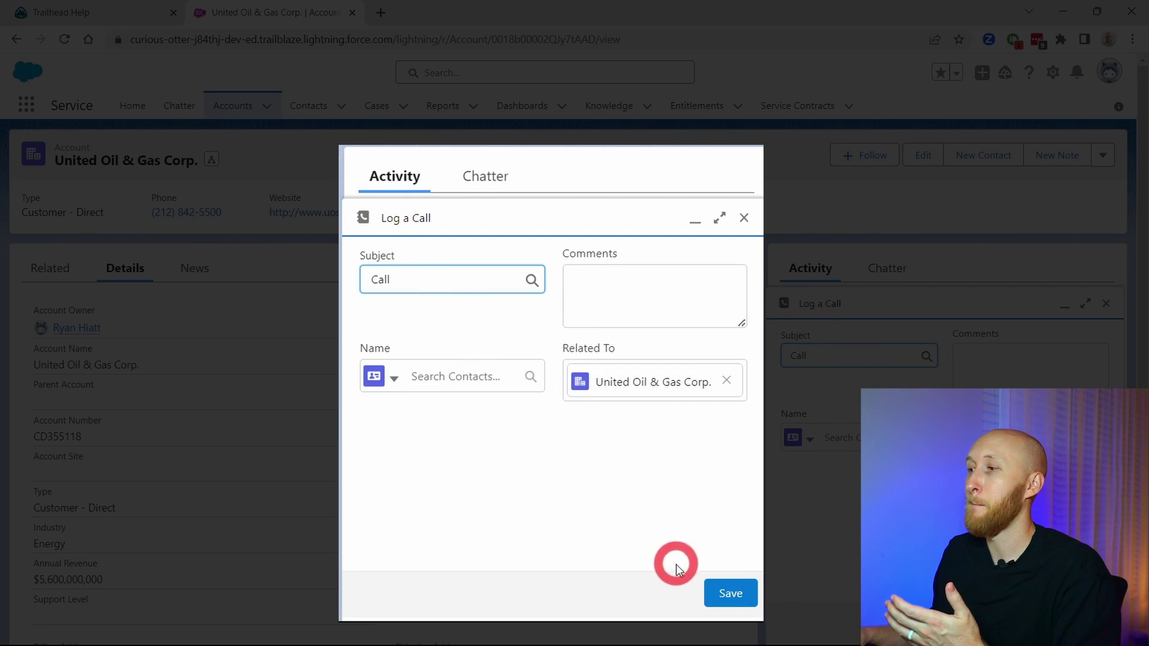
Step: Save the logged call with its default subject Call
left_click(723, 598)
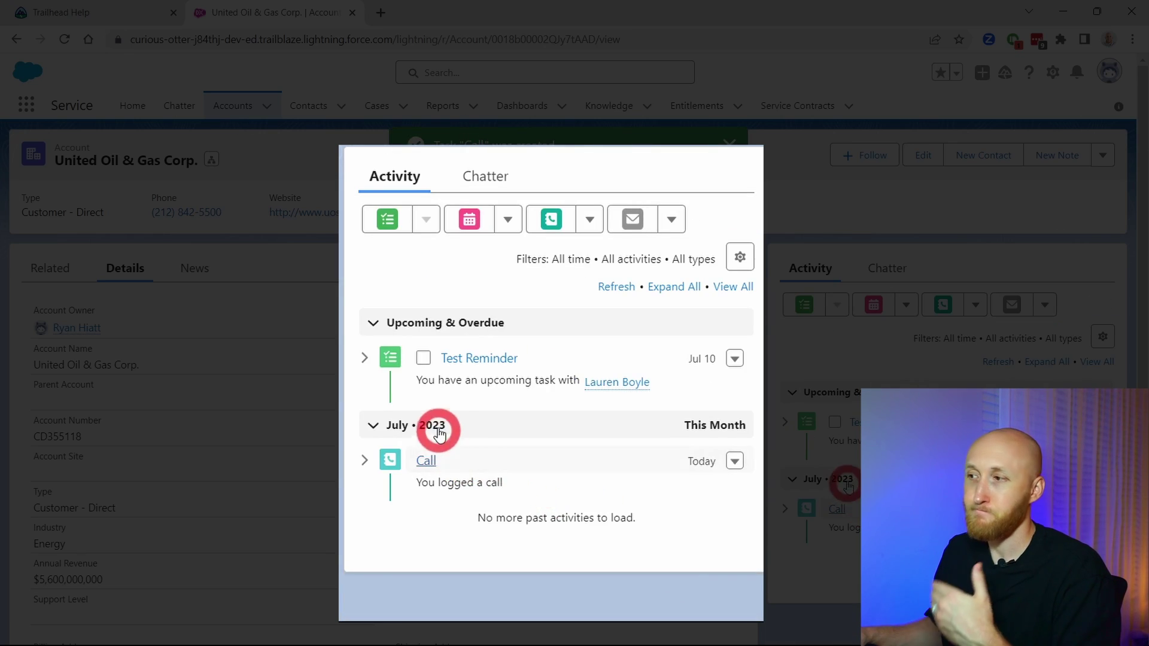
Step: Open the Call task record and highlight 'Task' in its page address
left_click(424, 462)
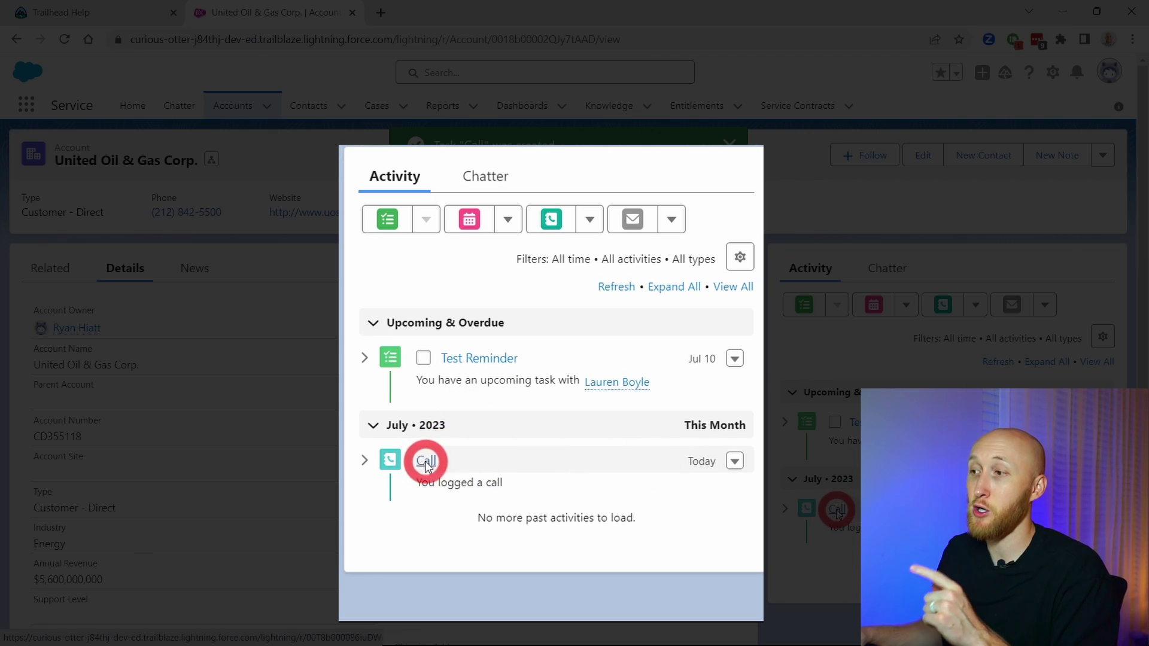
left_click(455, 41)
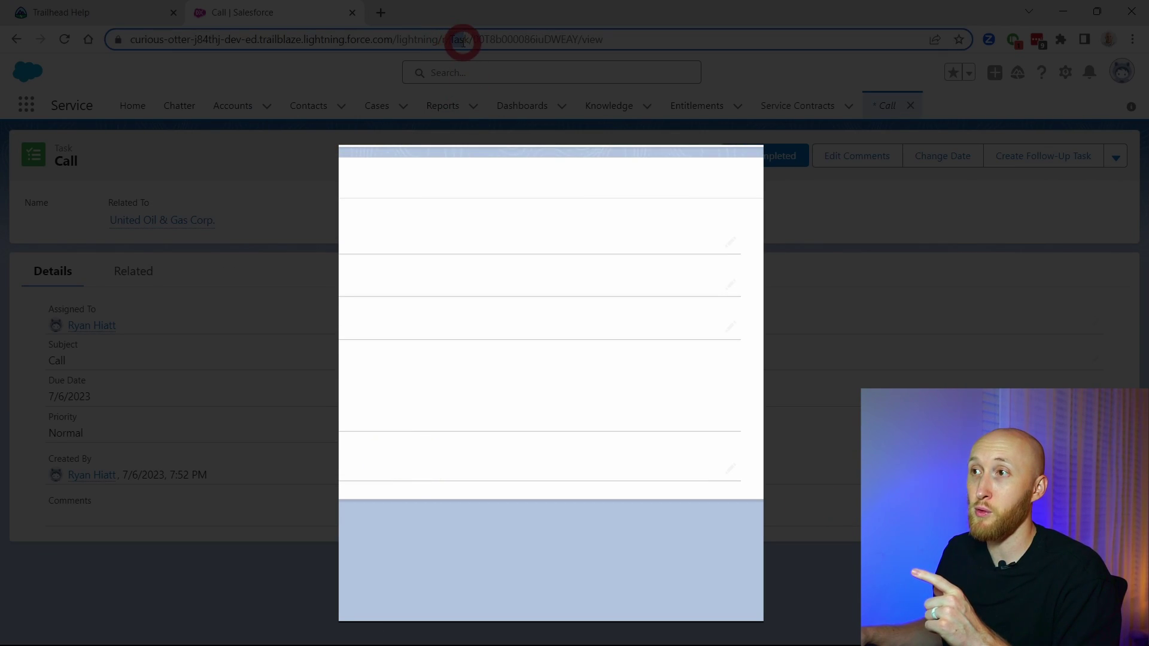
double_click(457, 41)
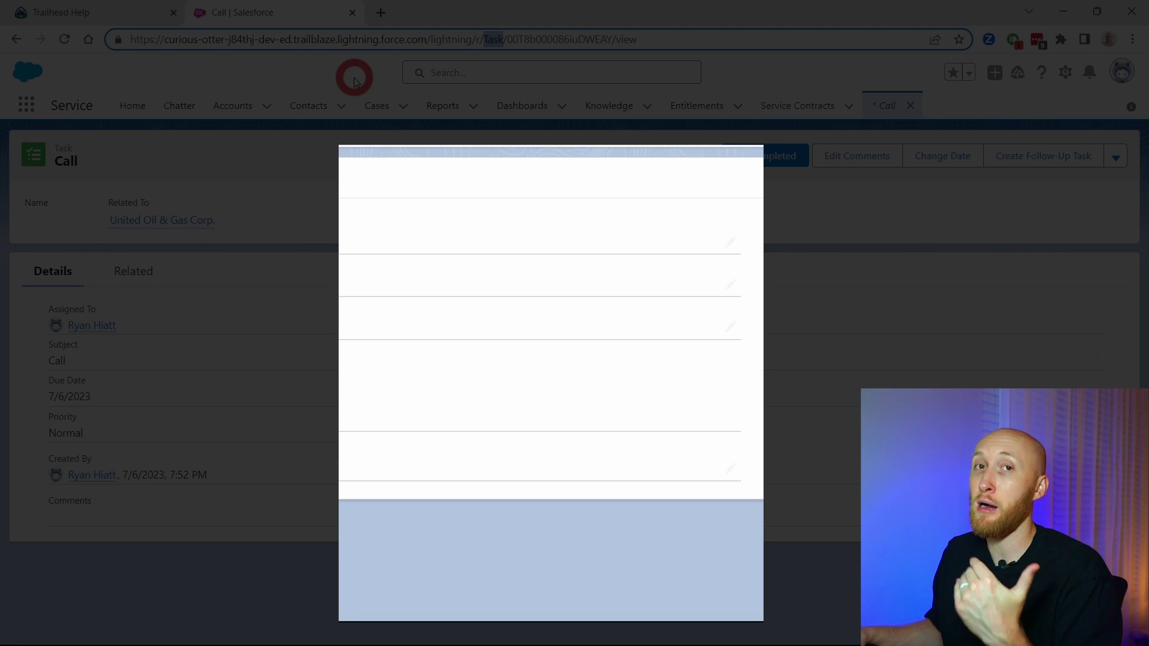
left_click(333, 191)
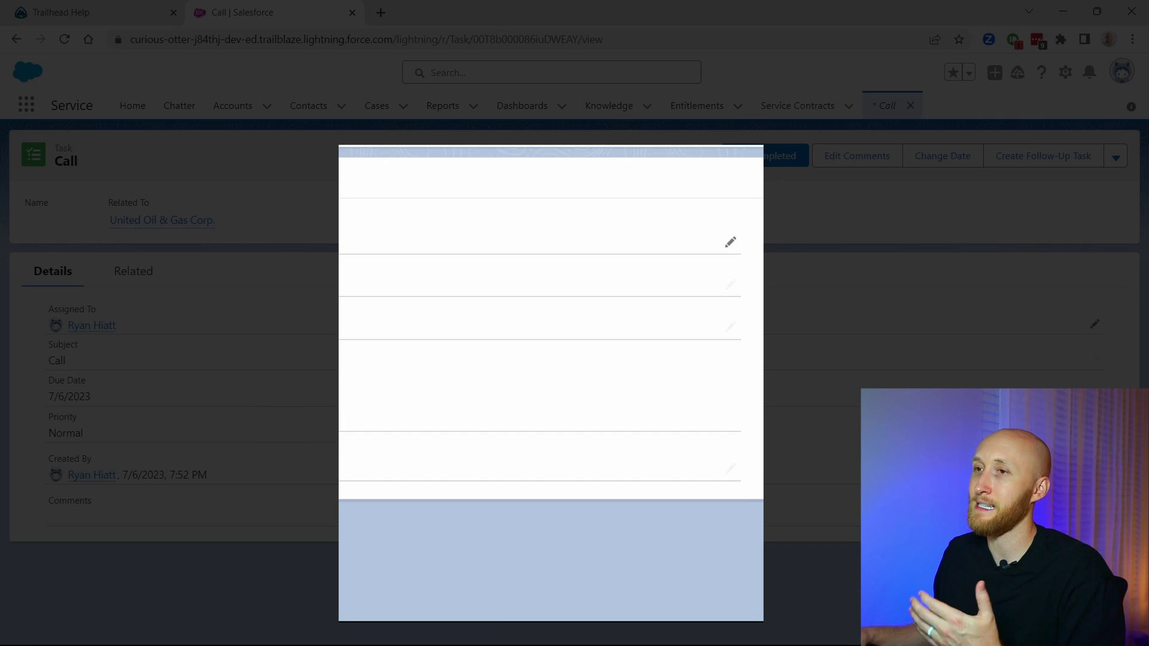
mouse_move(123, 218)
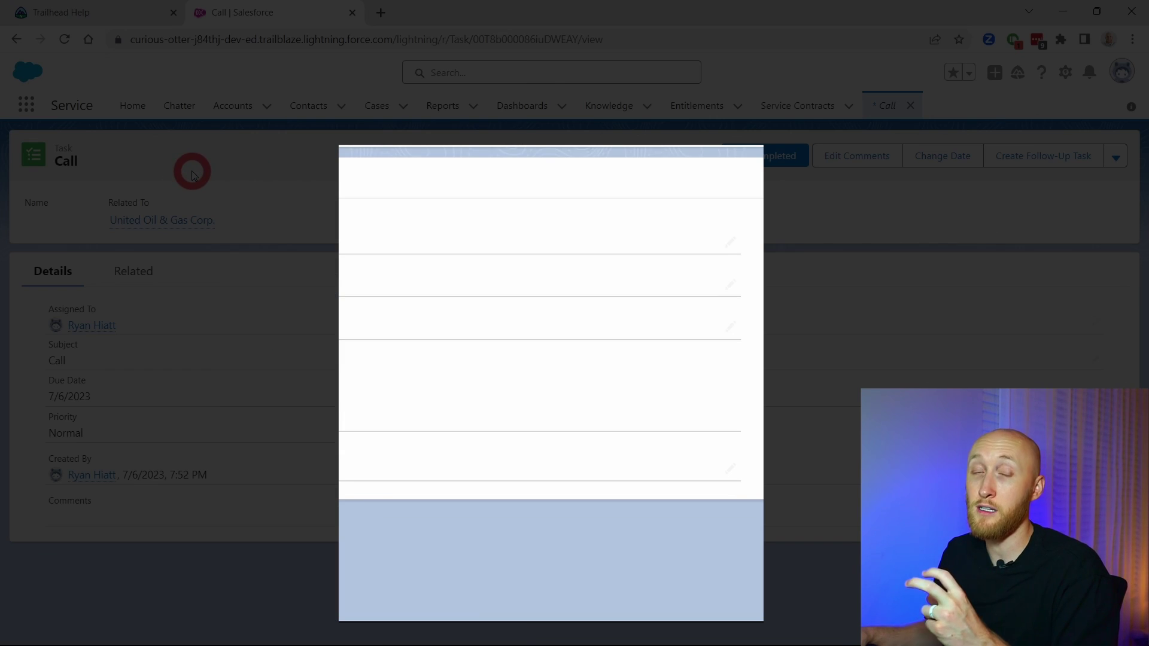
Step: Return to the related United Oil & Gas Corp. account page
left_click(162, 219)
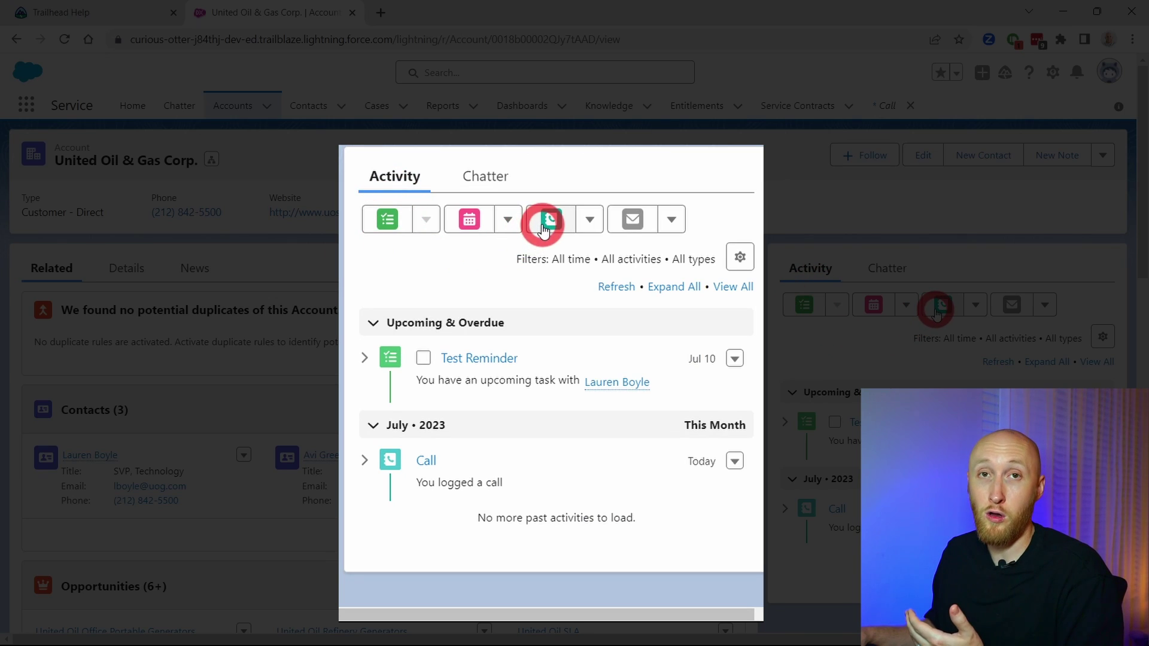
left_click(627, 229)
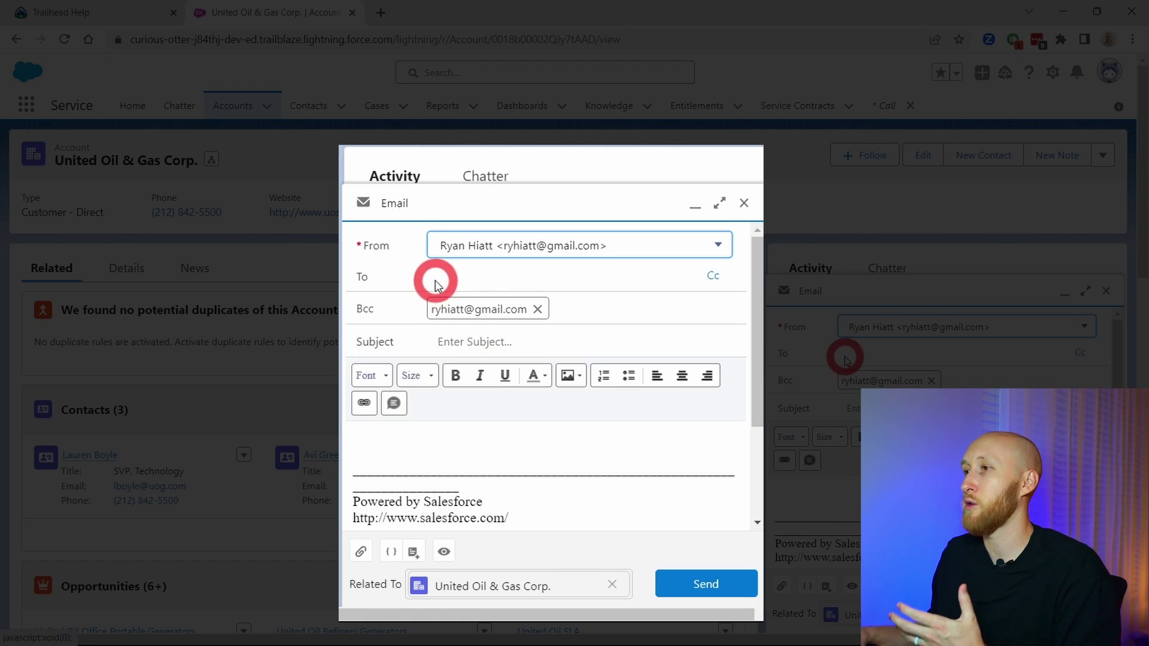
left_click(447, 342)
left_click(424, 432)
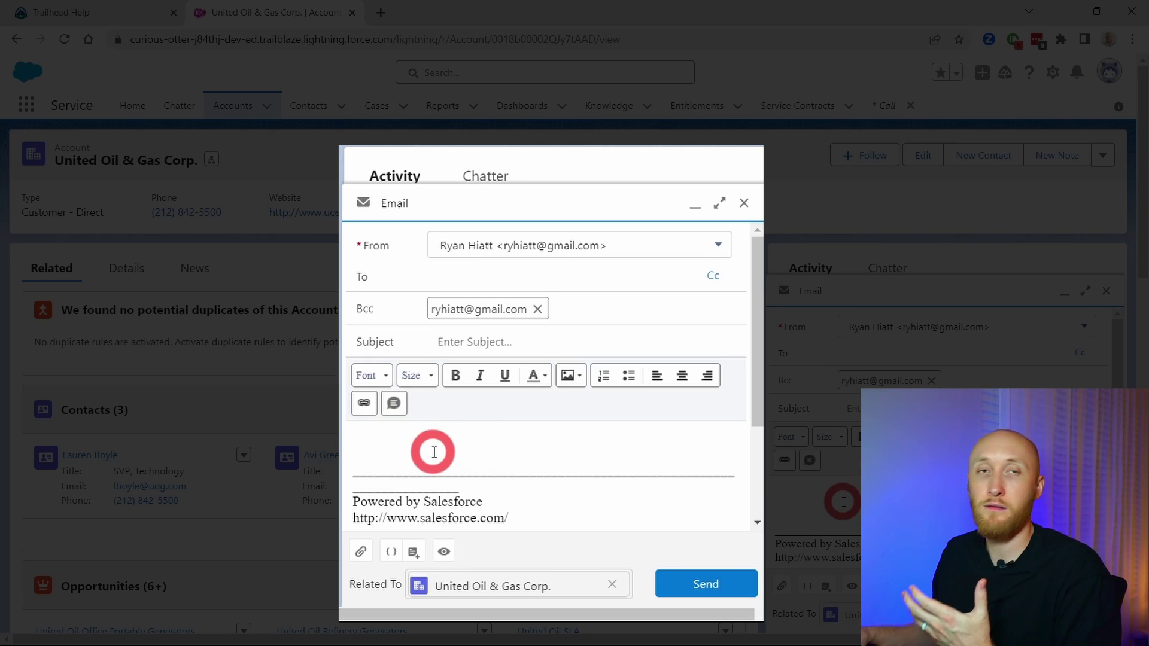
left_click(670, 579)
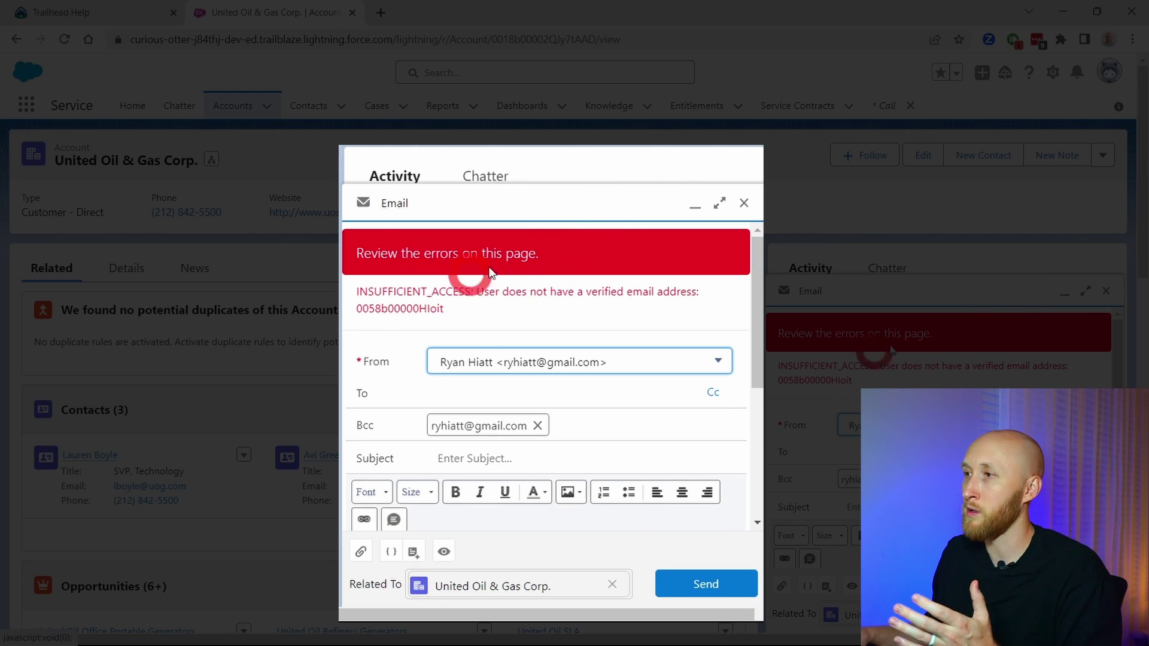
left_click(745, 200)
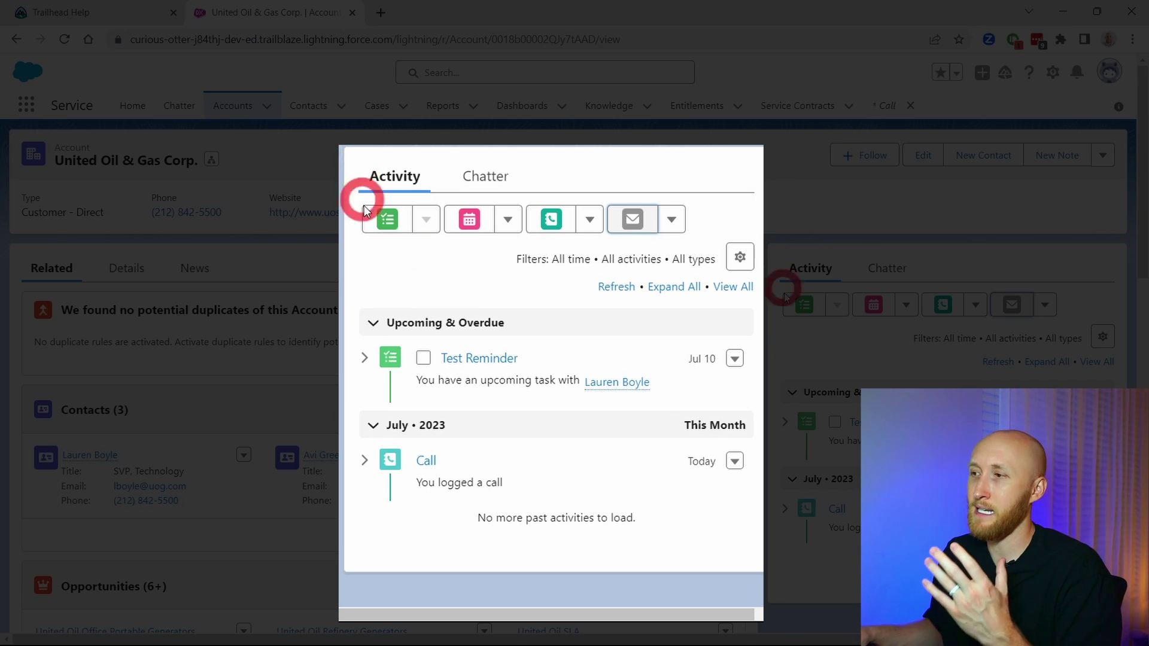
Step: Start a new account event with subject Test Event
left_click(471, 221)
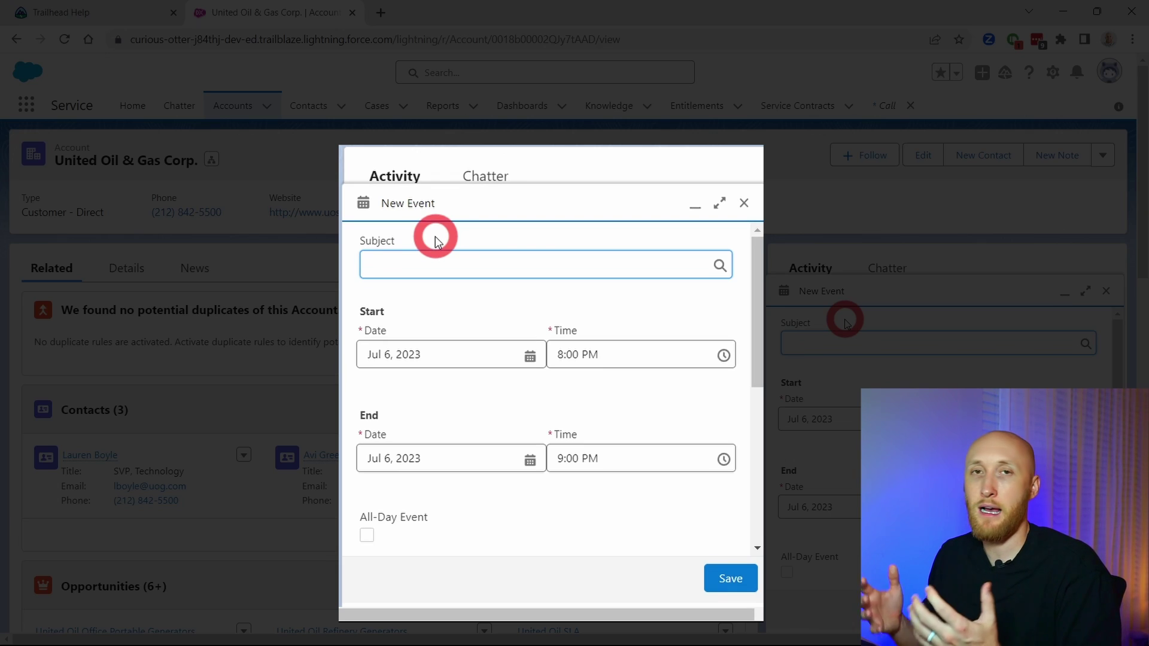
type("Test Eavent")
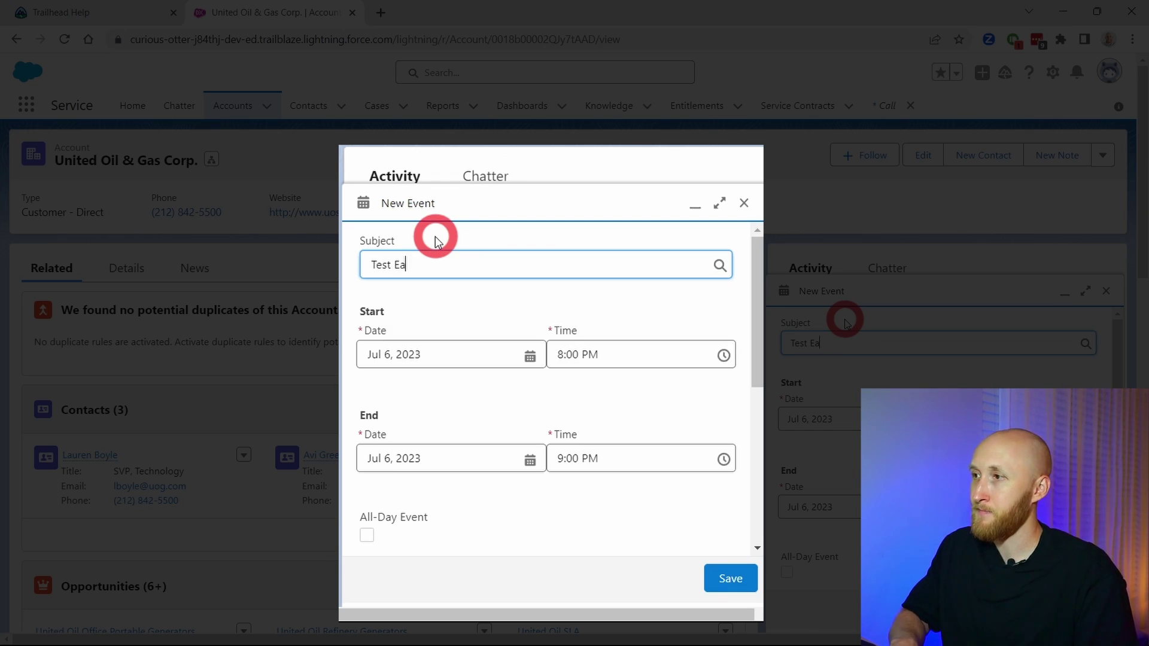
key("BackSpace")
type("vent")
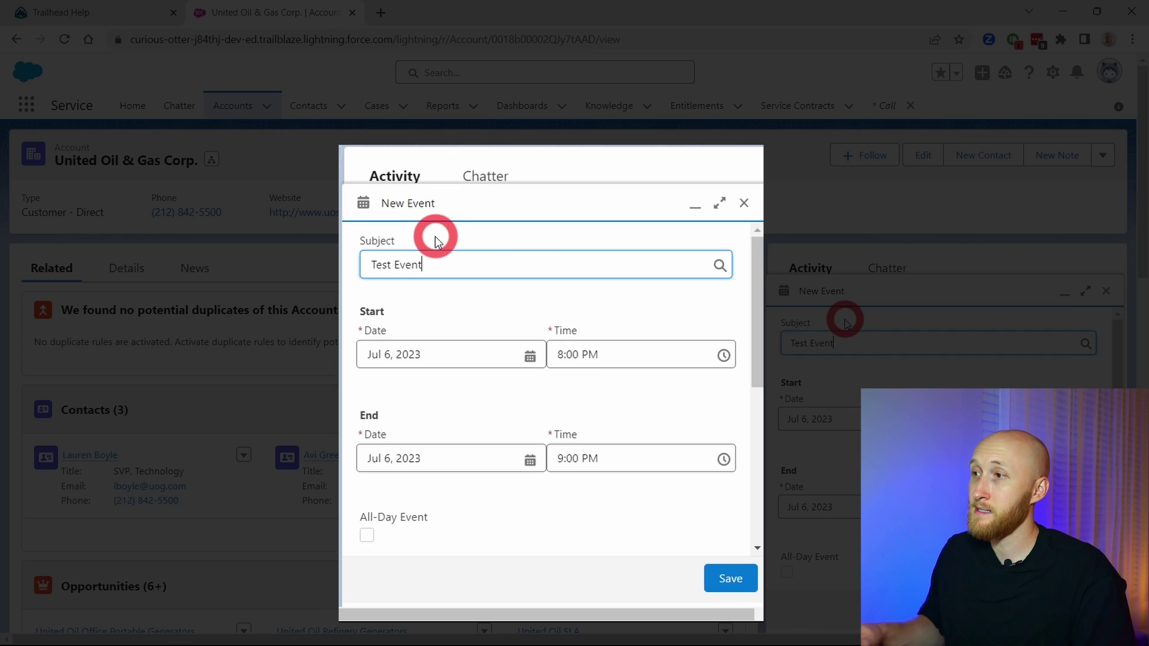
Step: Schedule the event for Jul 12, 2023 at 9:30 AM and save it
left_click(464, 353)
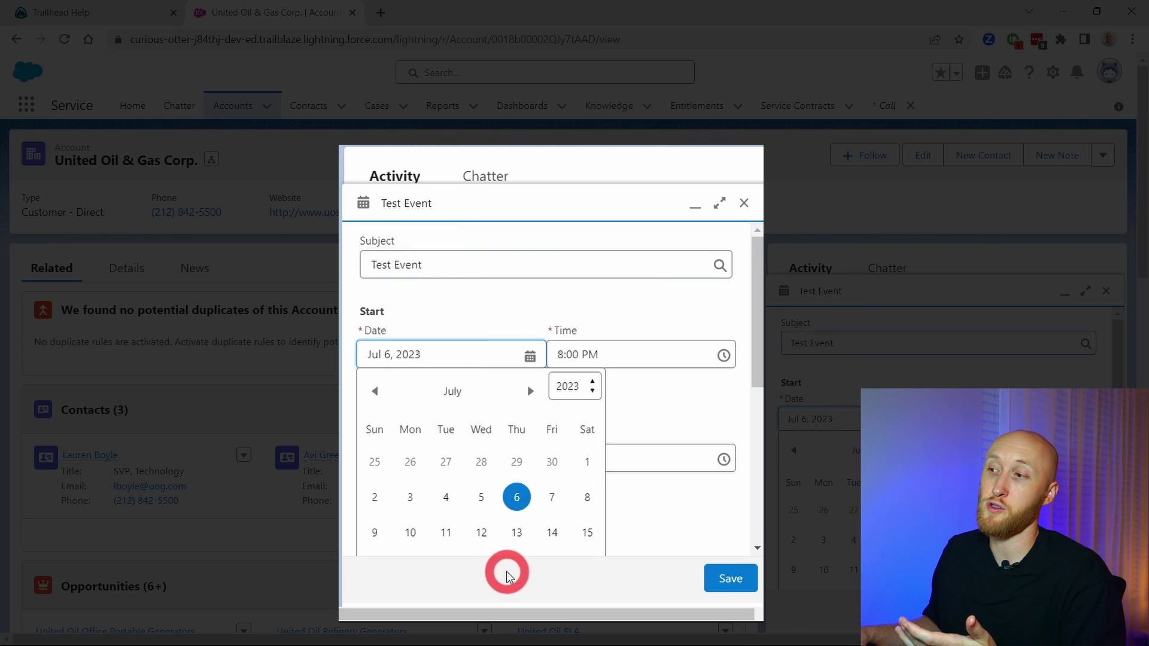
left_click(480, 533)
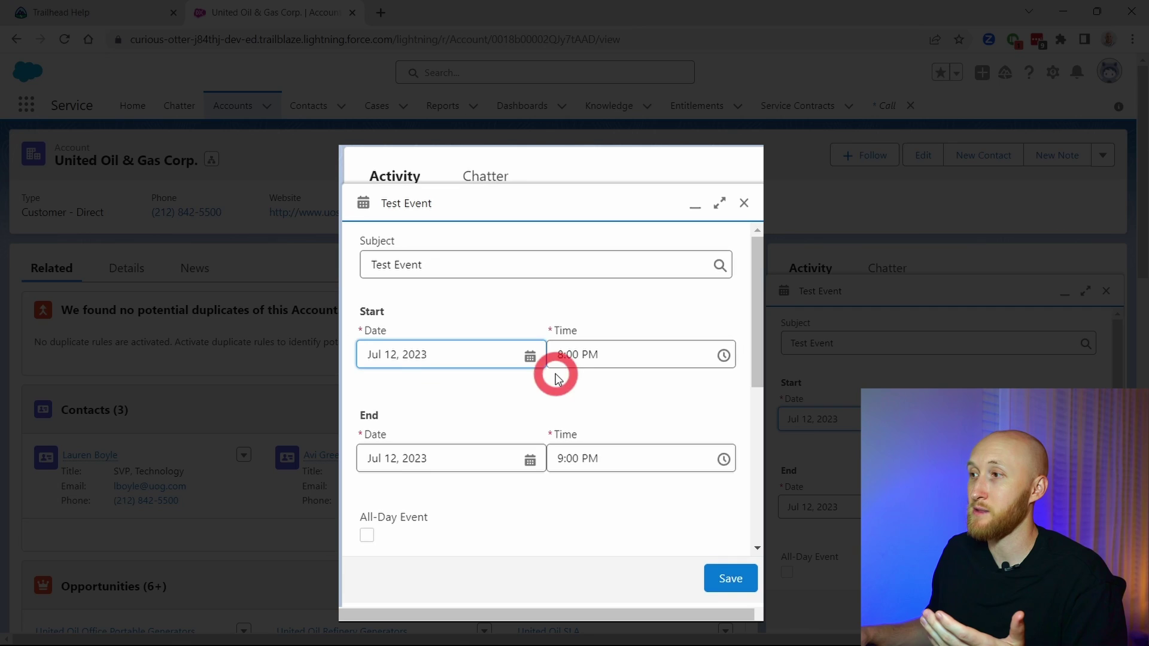
left_click(569, 356)
scroll(577, 423, "up", 20)
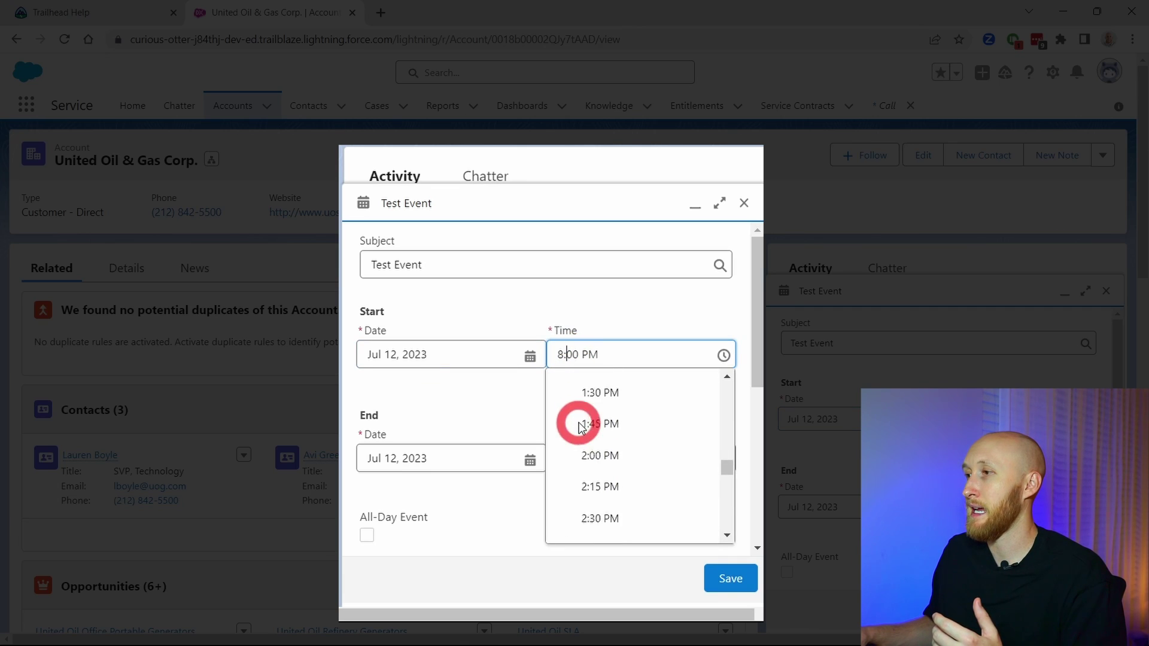
left_click(594, 448)
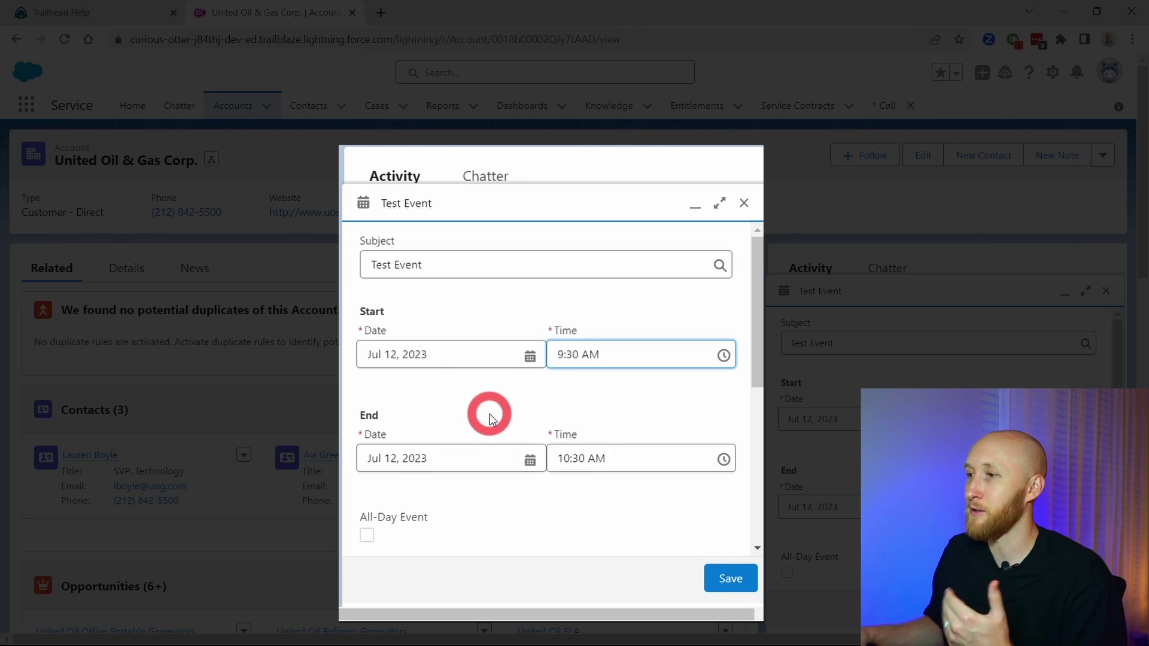
scroll(478, 401, "down", 3)
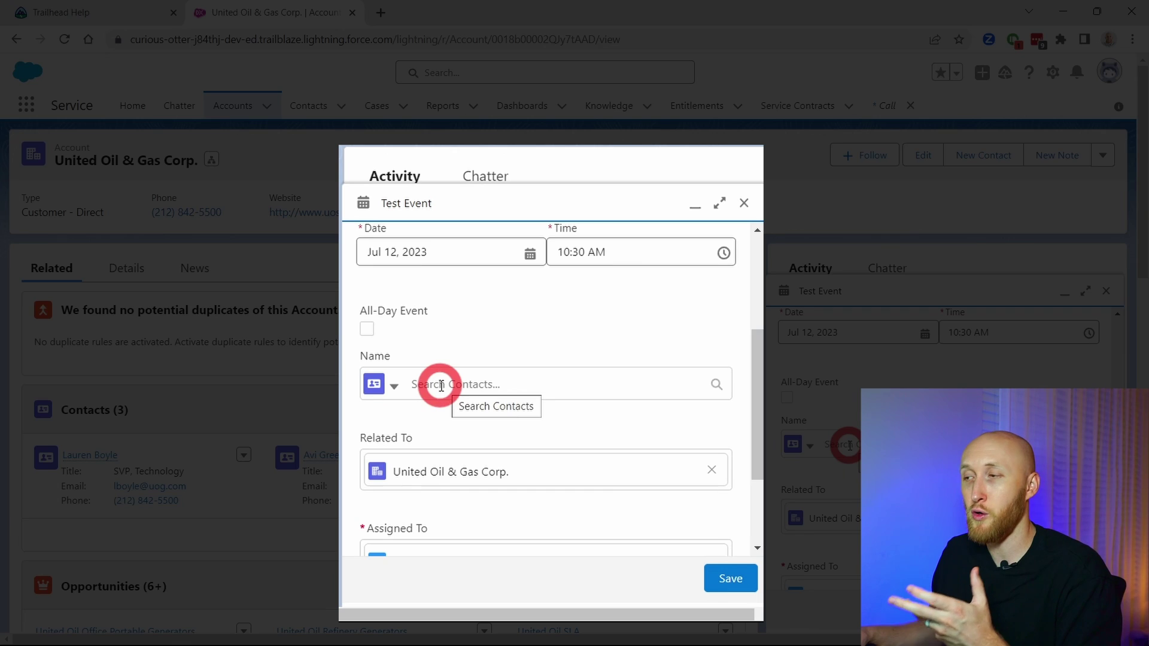
scroll(441, 386, "down", 2)
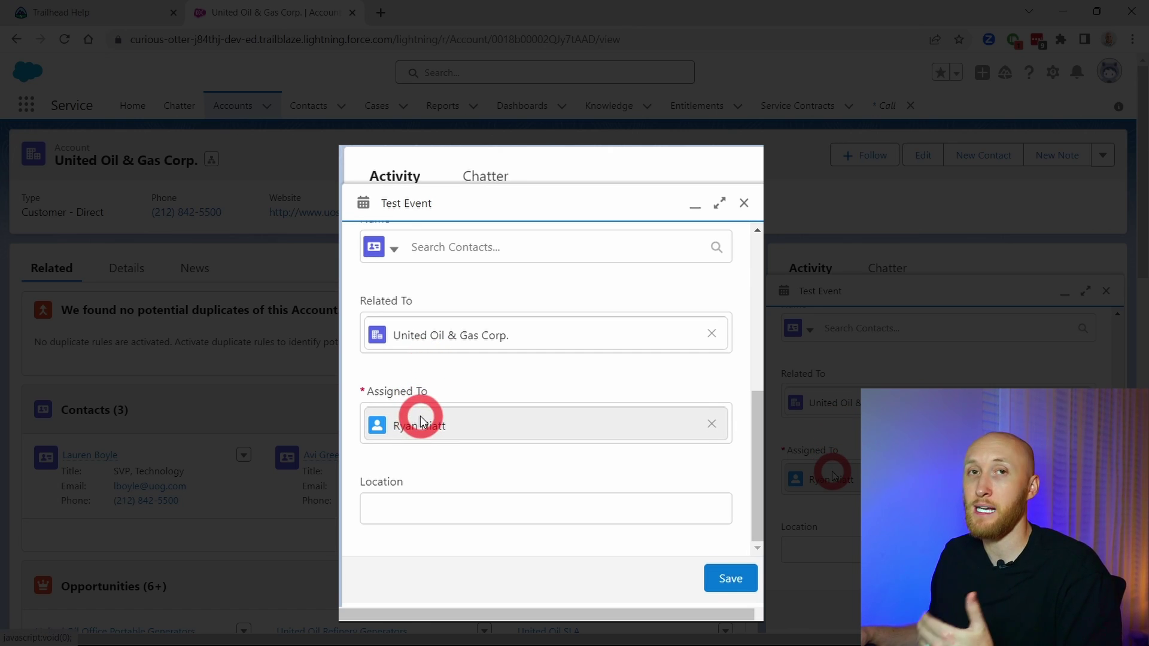
left_click(712, 584)
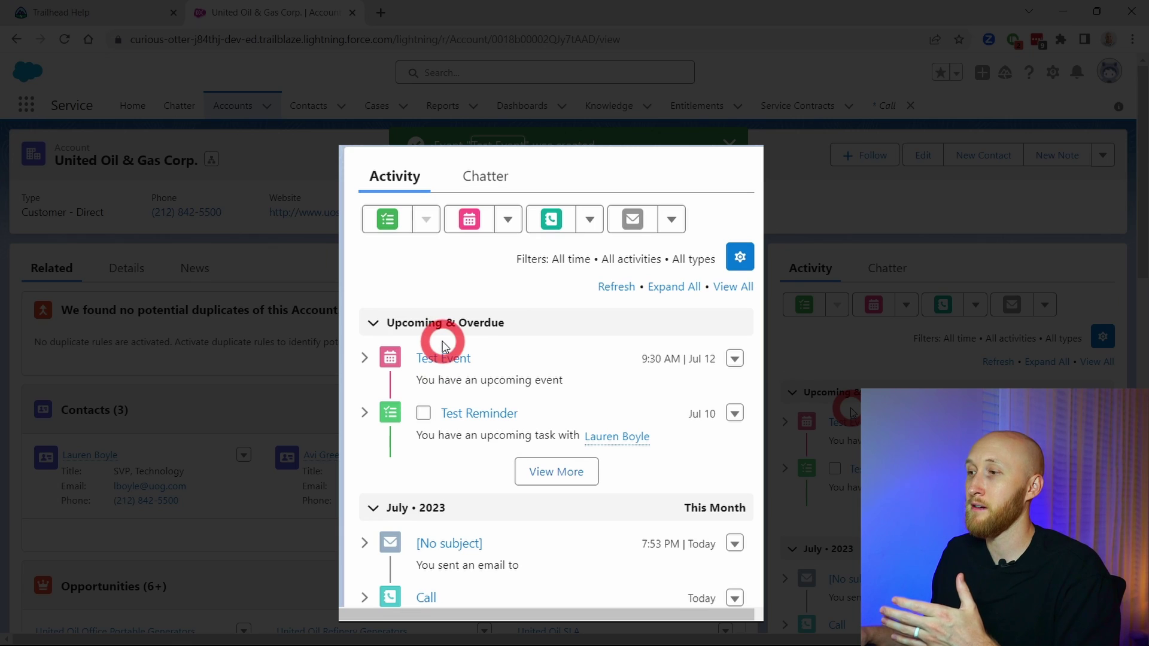
scroll(449, 419, "down", 3)
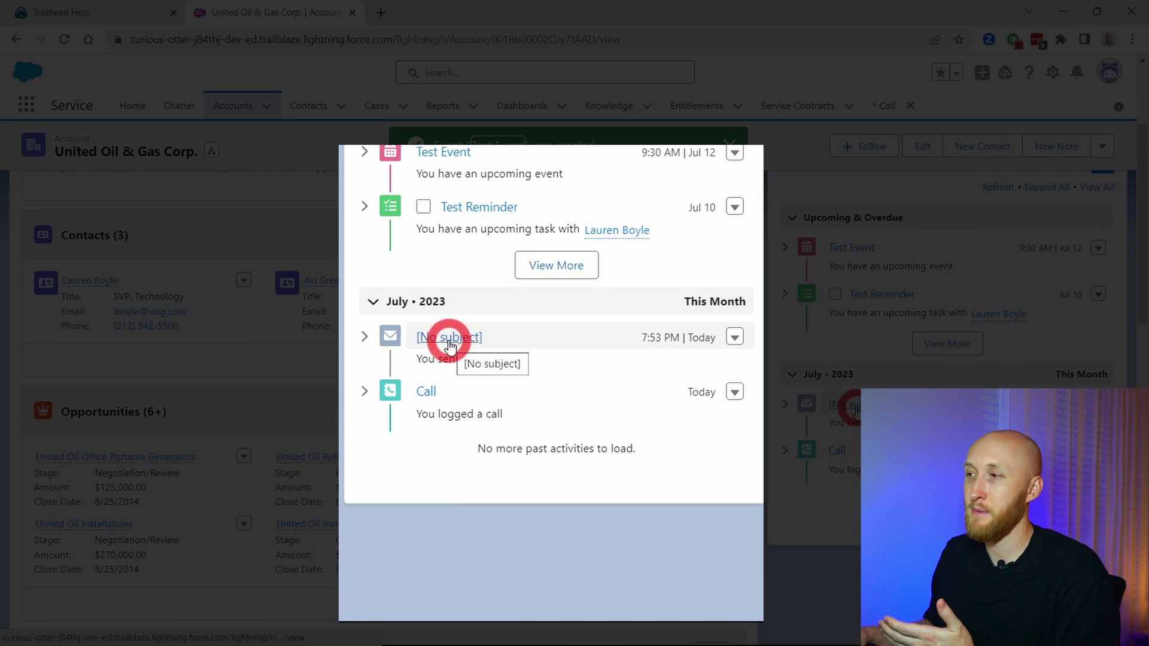
scroll(449, 346, "up", 3)
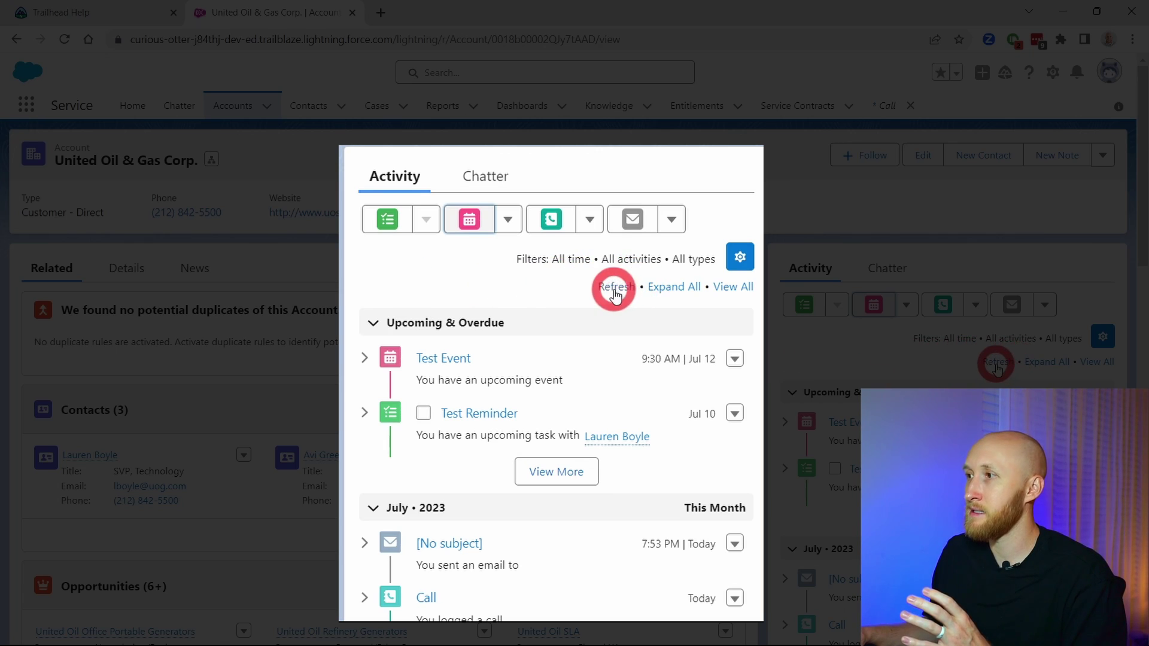
left_click(658, 289)
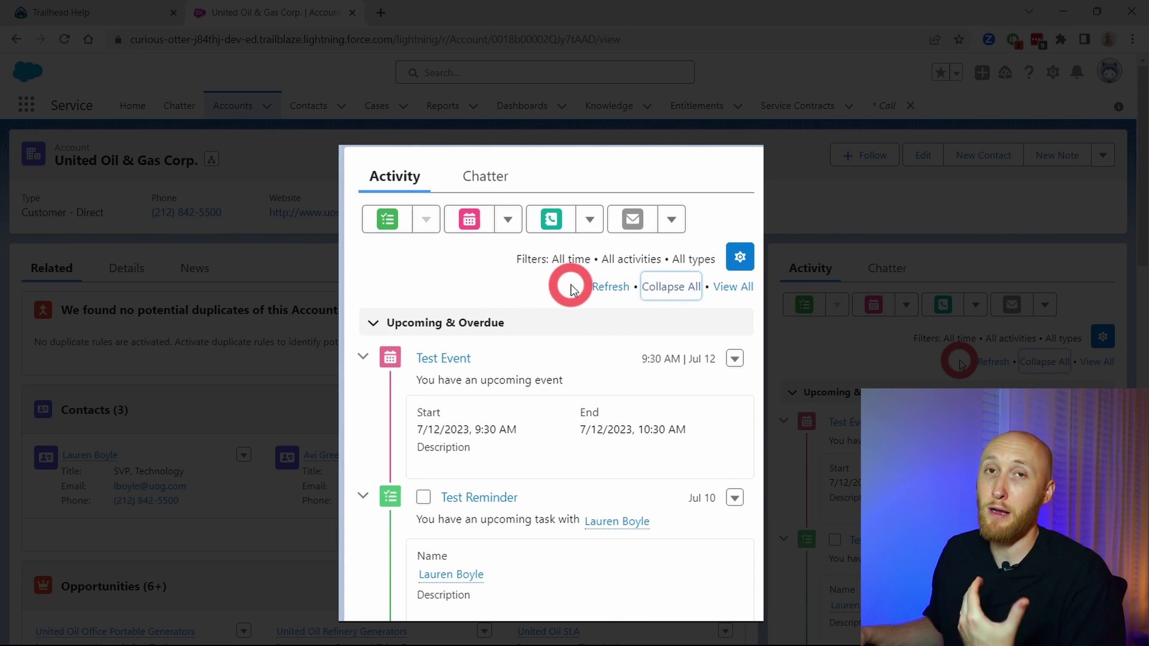
Step: Expand all four timeline activities and scroll through their details down to the Call
left_click(1042, 361)
left_click(1042, 362)
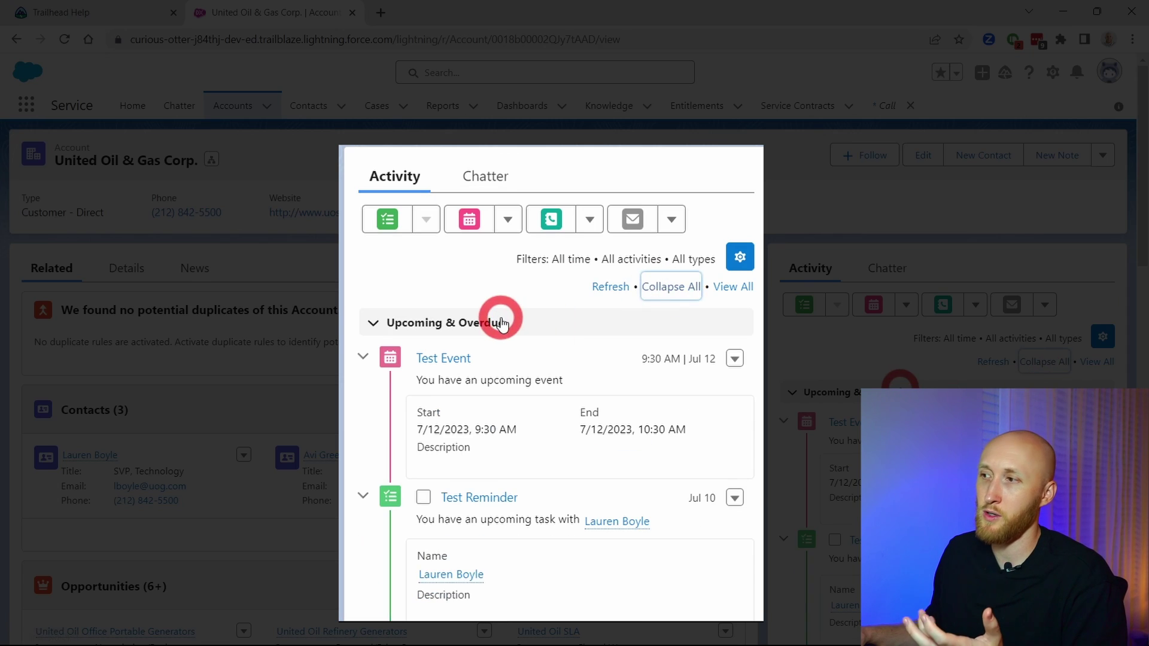
scroll(899, 384, "down", 3)
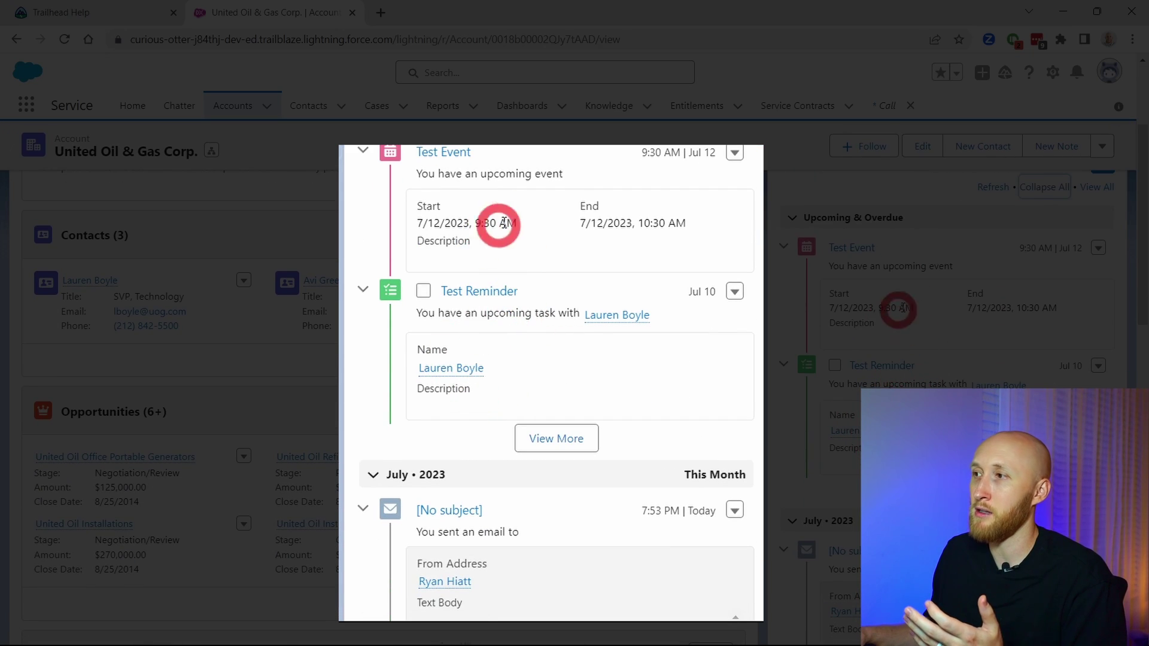
scroll(823, 461, "down", 2)
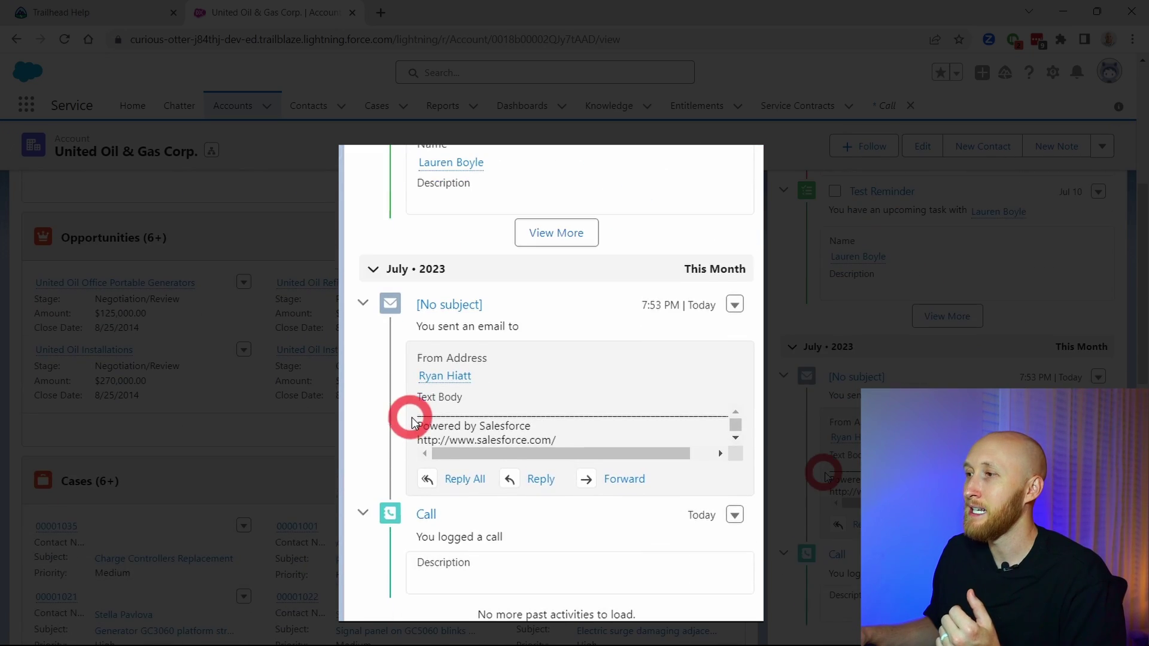
scroll(825, 473, "up", 5)
scroll(829, 476, "down", 3)
scroll(828, 476, "up", 3)
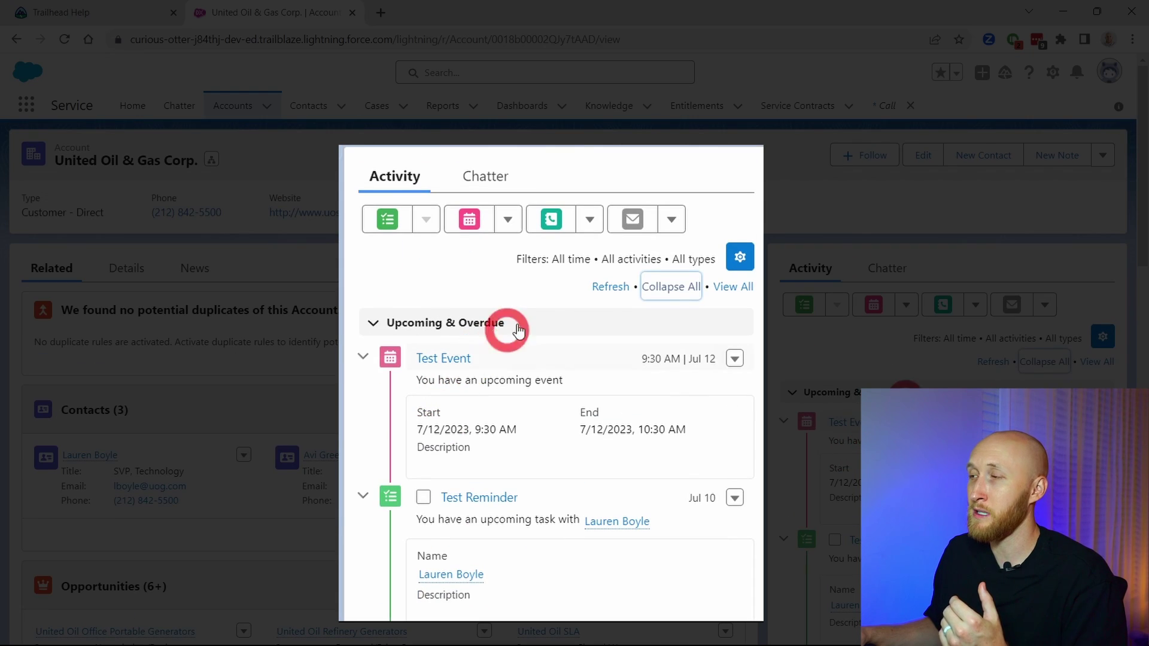
Step: Narrow the activity timeline's date filter to the last 7 days
left_click(1059, 336)
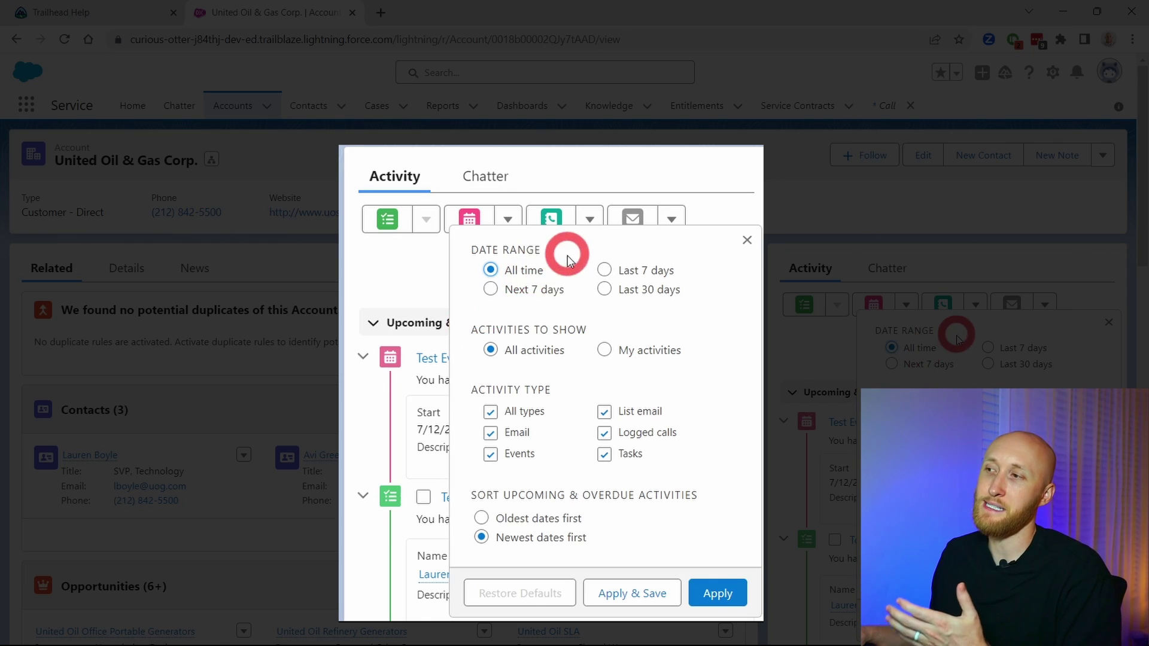
left_click(605, 270)
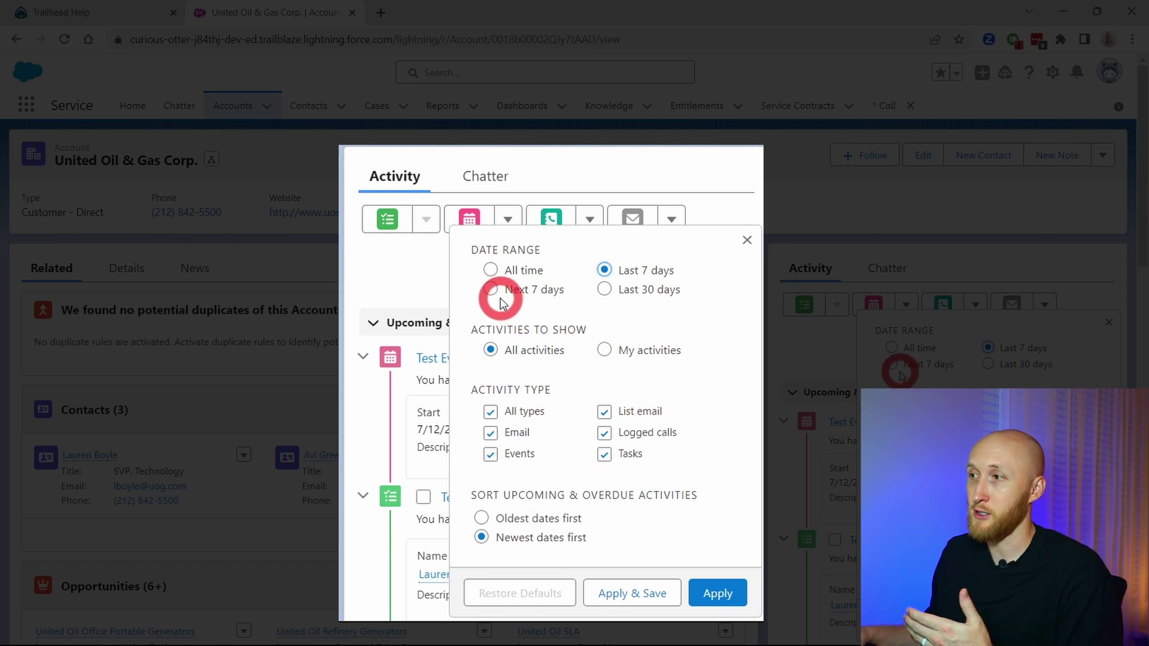
left_click(698, 600)
scroll(854, 421, "down", 6)
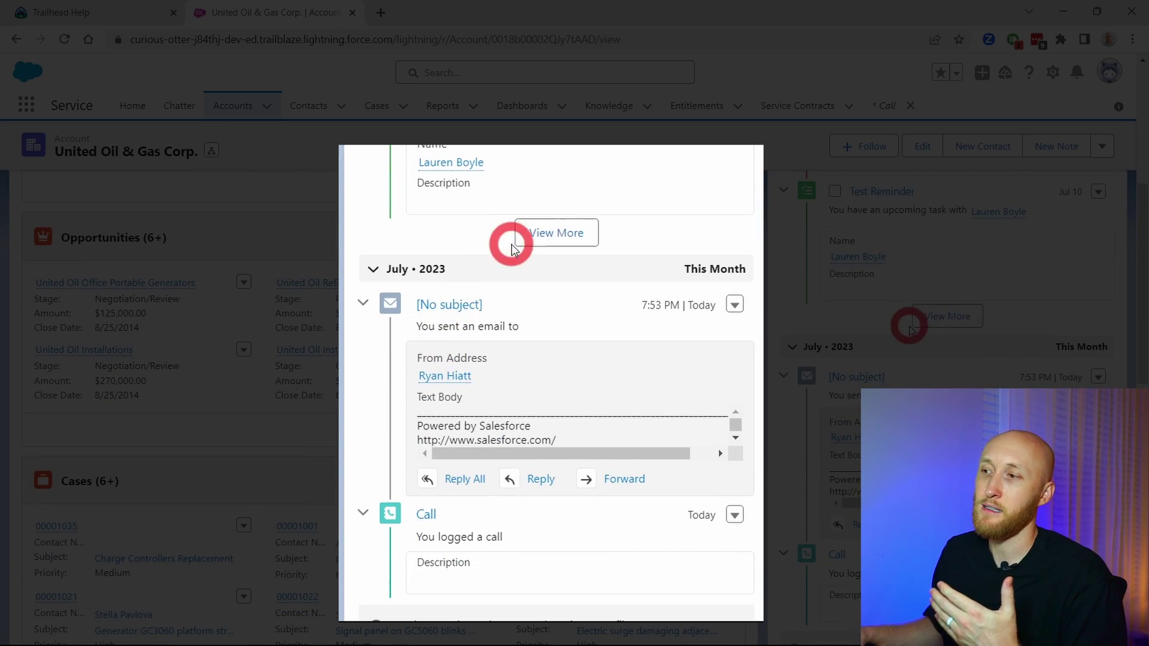
scroll(982, 353, "up", 6)
Step: Collapse all activity details, show all activities, and save the All time filter as default
left_click(1017, 362)
scroll(957, 359, "down", 3)
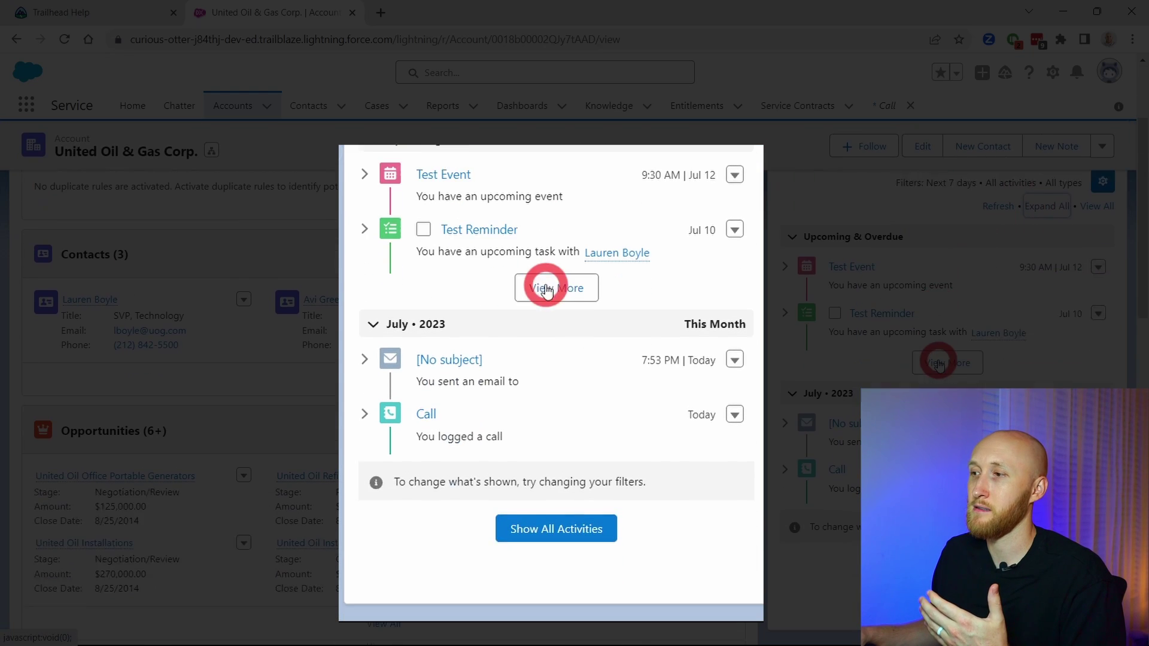
left_click(542, 265)
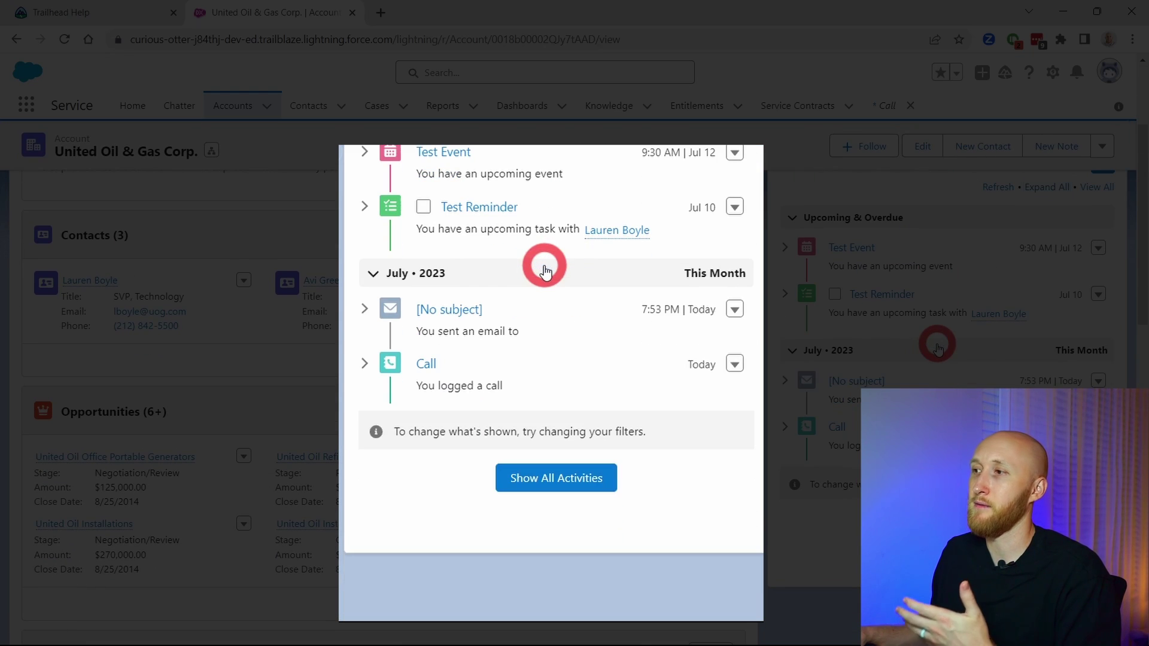
left_click(520, 464)
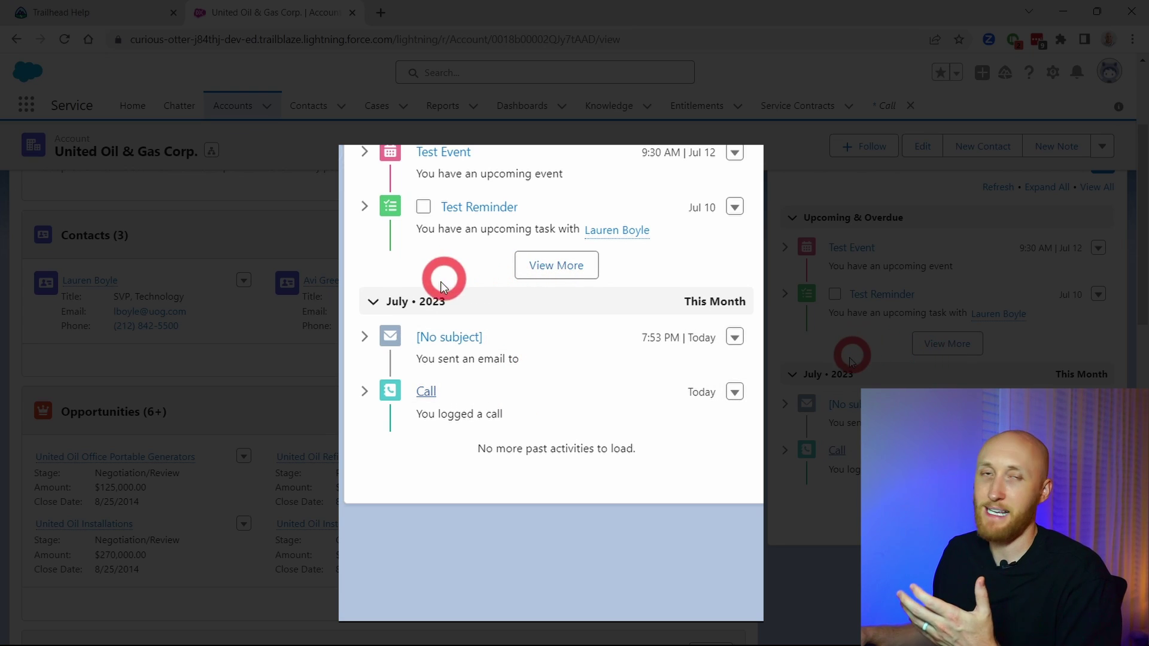
scroll(855, 350, "up", 3)
left_click(737, 254)
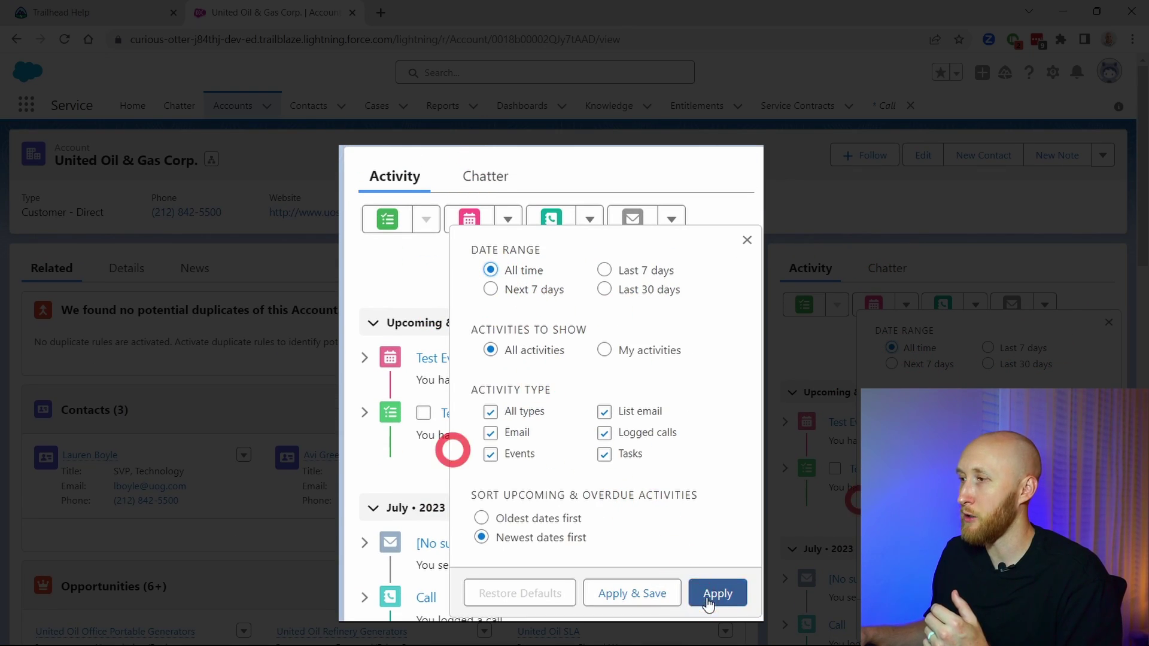
left_click(643, 601)
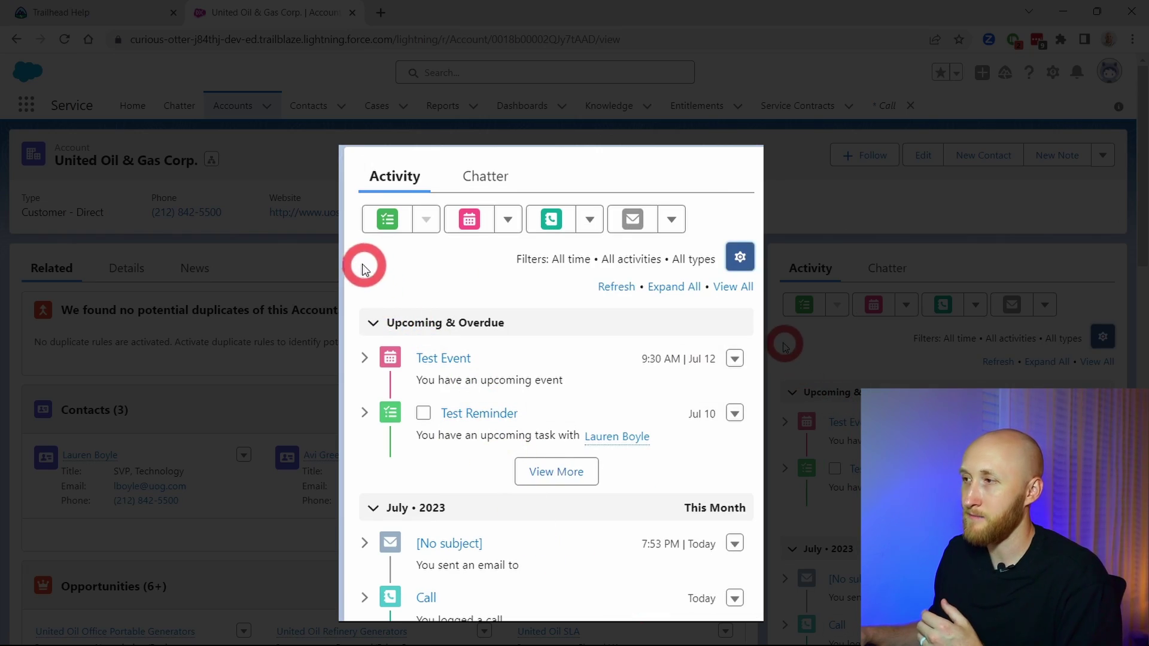